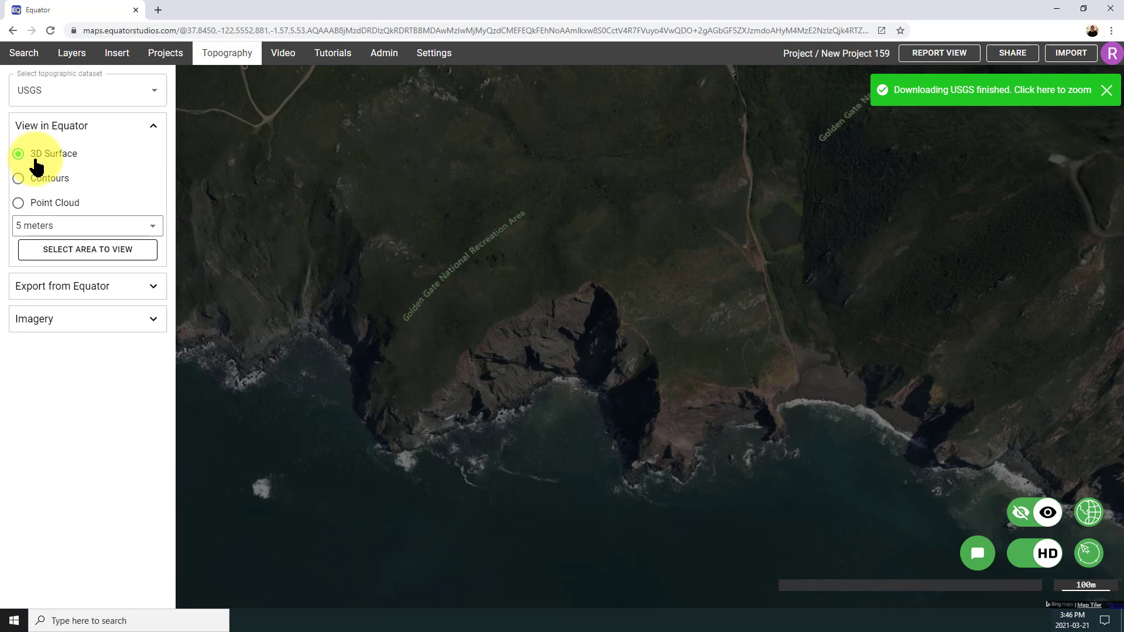
Step: Generate a 3D surface at 1 meter resolution from the USGS data within a polygon enclosing the coastal headland and its cove
{"action": "left_click", "coordinate": [55, 228]}
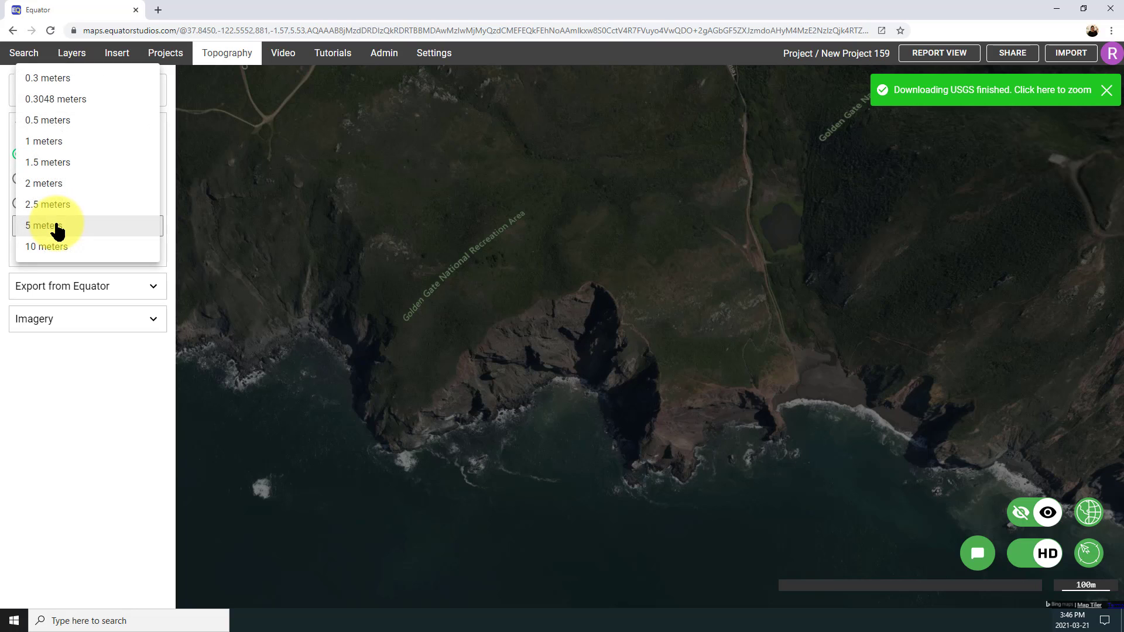
{"action": "left_click", "coordinate": [47, 147]}
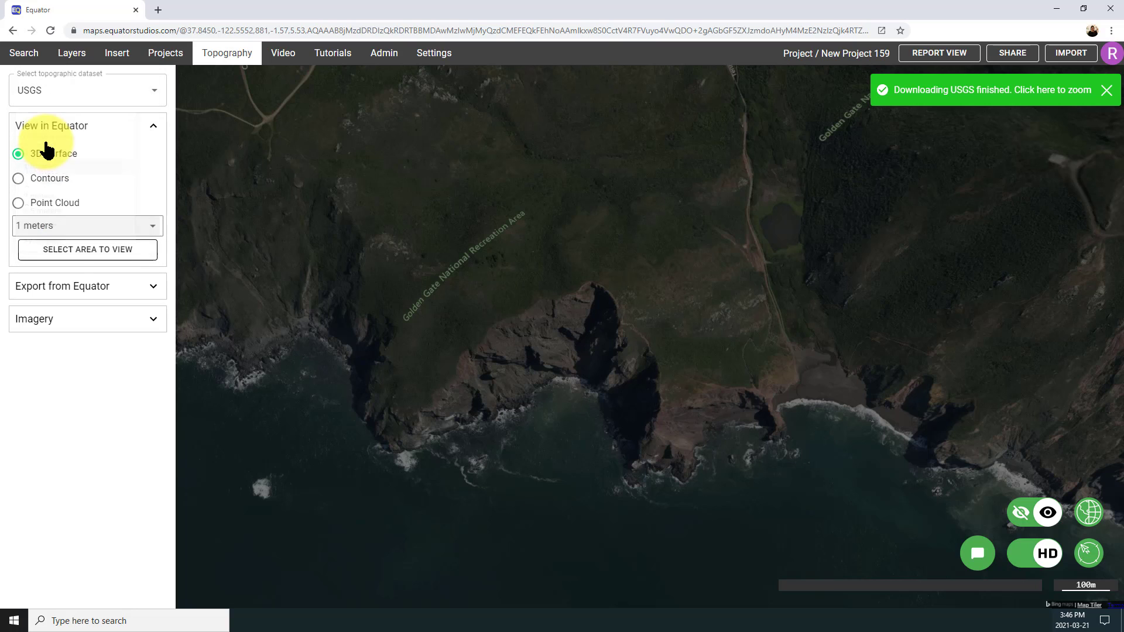
{"action": "left_click", "coordinate": [69, 258]}
{"action": "left_click", "coordinate": [318, 351]}
{"action": "left_click", "coordinate": [381, 222]}
{"action": "left_click", "coordinate": [479, 181]}
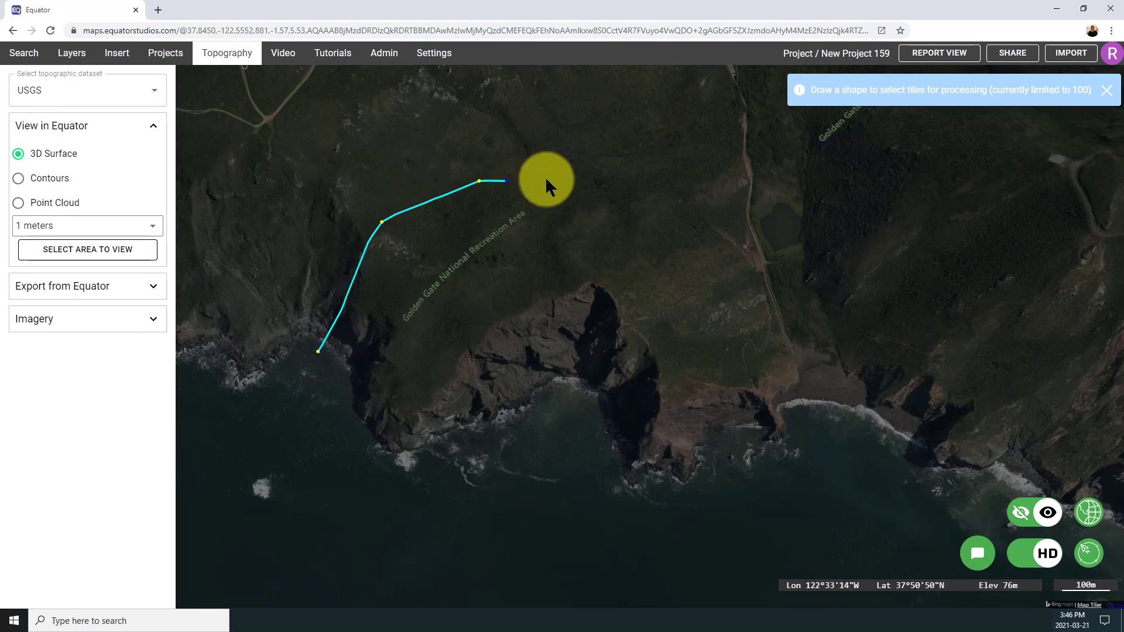
{"action": "left_click", "coordinate": [793, 349]}
{"action": "left_click", "coordinate": [806, 467]}
{"action": "left_click", "coordinate": [675, 518]}
{"action": "left_click", "coordinate": [373, 492]}
{"action": "left_click", "coordinate": [318, 352]}
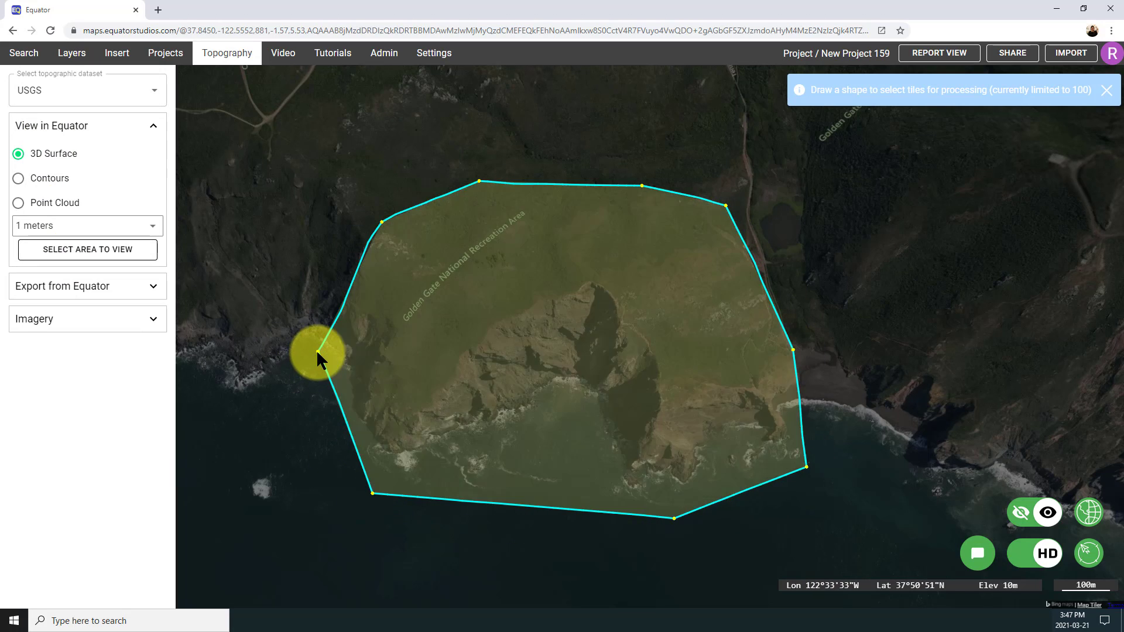
{"action": "left_click", "coordinate": [594, 356]}
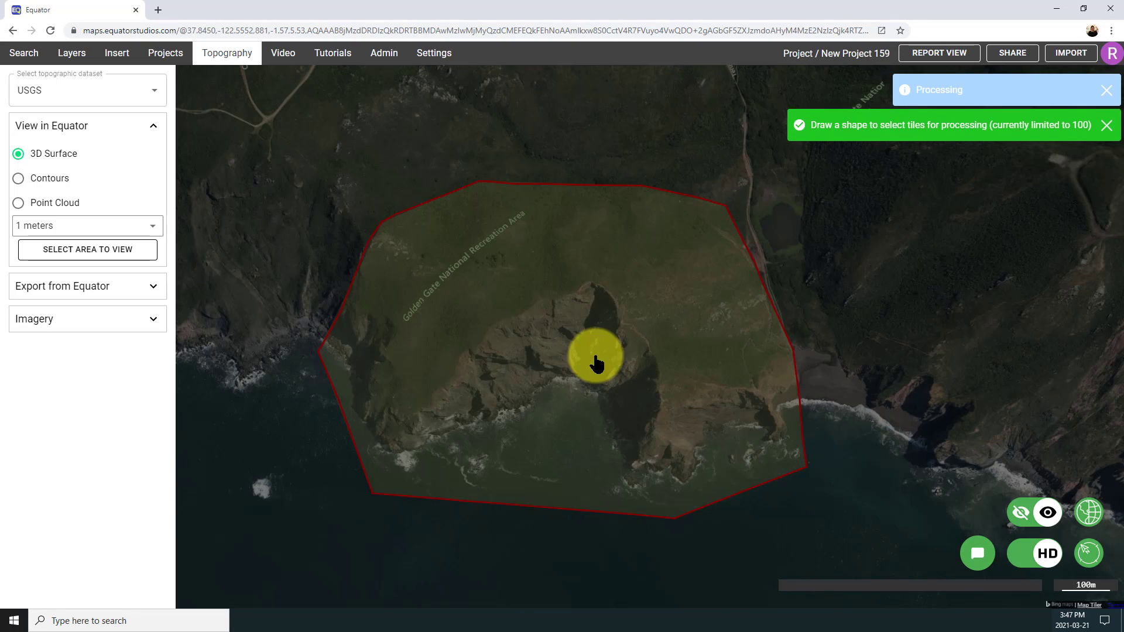
Step: Generate contours at 5 meters from the USGS data within a polygon over the headland that follows the shoreline
{"action": "left_click", "coordinate": [19, 178]}
{"action": "left_click", "coordinate": [59, 229]}
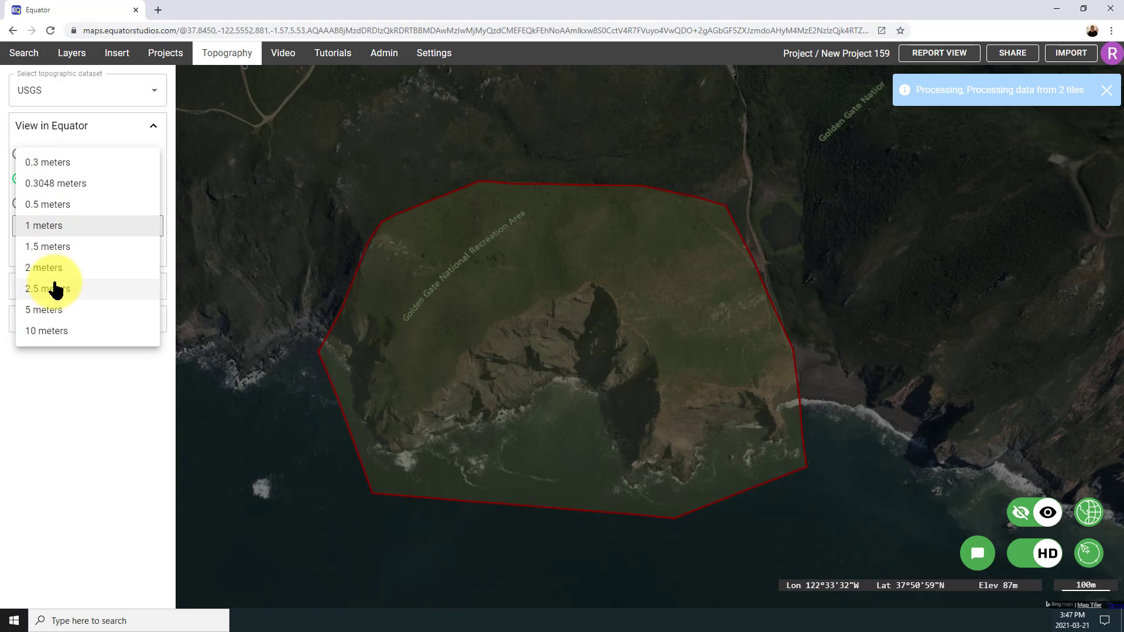
{"action": "left_click", "coordinate": [55, 309]}
{"action": "left_click", "coordinate": [78, 250]}
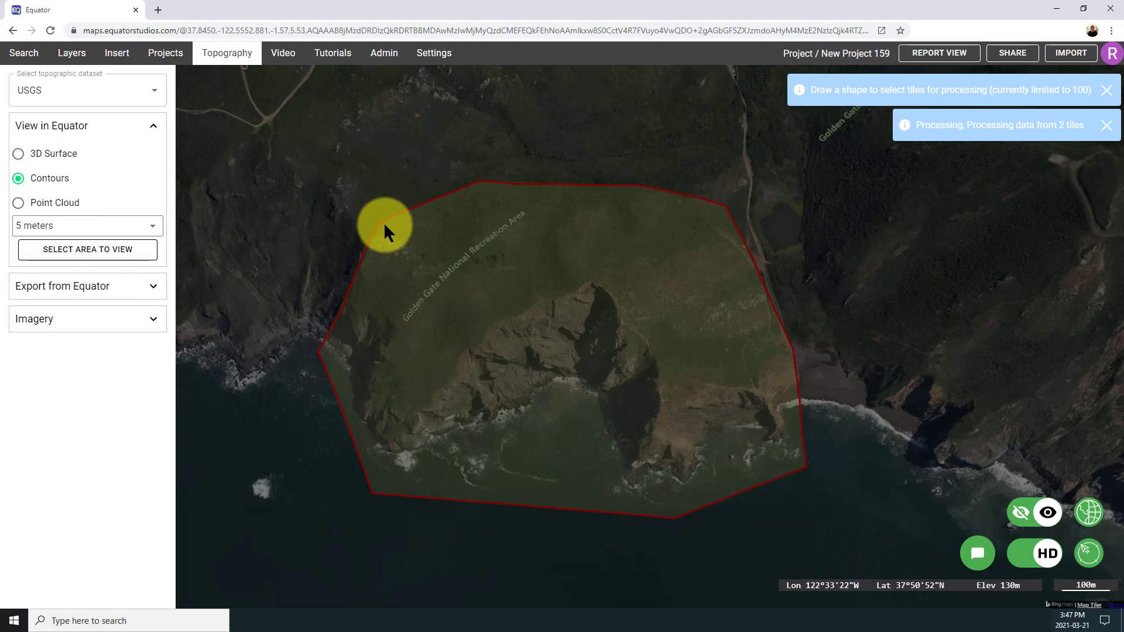
{"action": "left_click", "coordinate": [697, 482]}
{"action": "left_click", "coordinate": [805, 450]}
{"action": "left_click", "coordinate": [794, 351]}
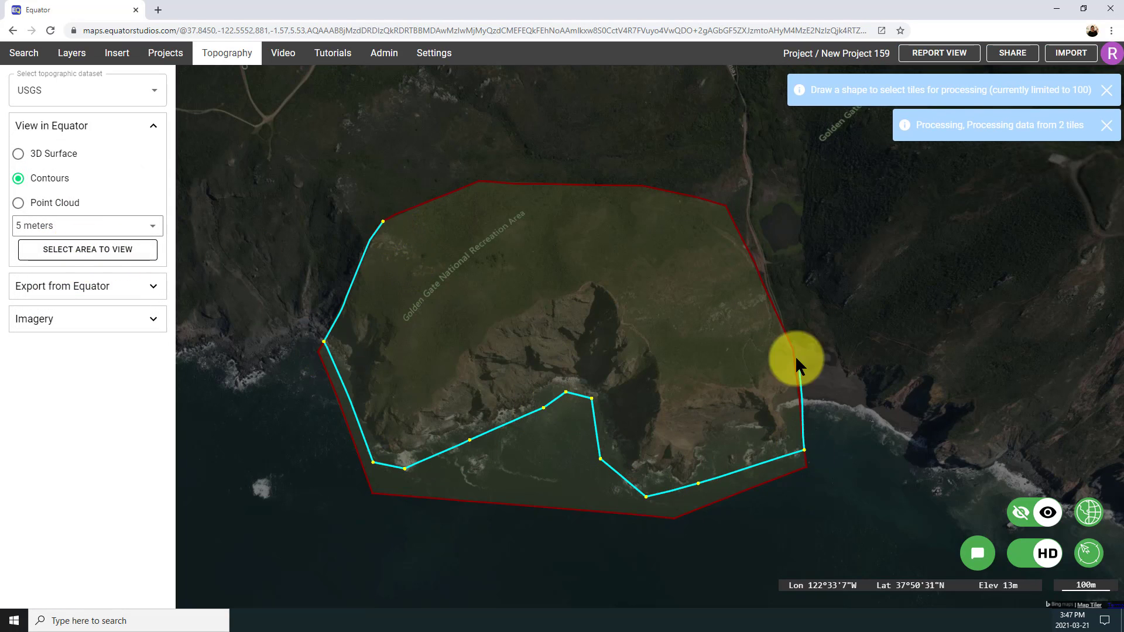
{"action": "left_click", "coordinate": [725, 204]}
{"action": "left_click", "coordinate": [627, 185]}
{"action": "left_click", "coordinate": [471, 178]}
{"action": "double_click", "coordinate": [395, 231]}
{"action": "left_click", "coordinate": [597, 361]}
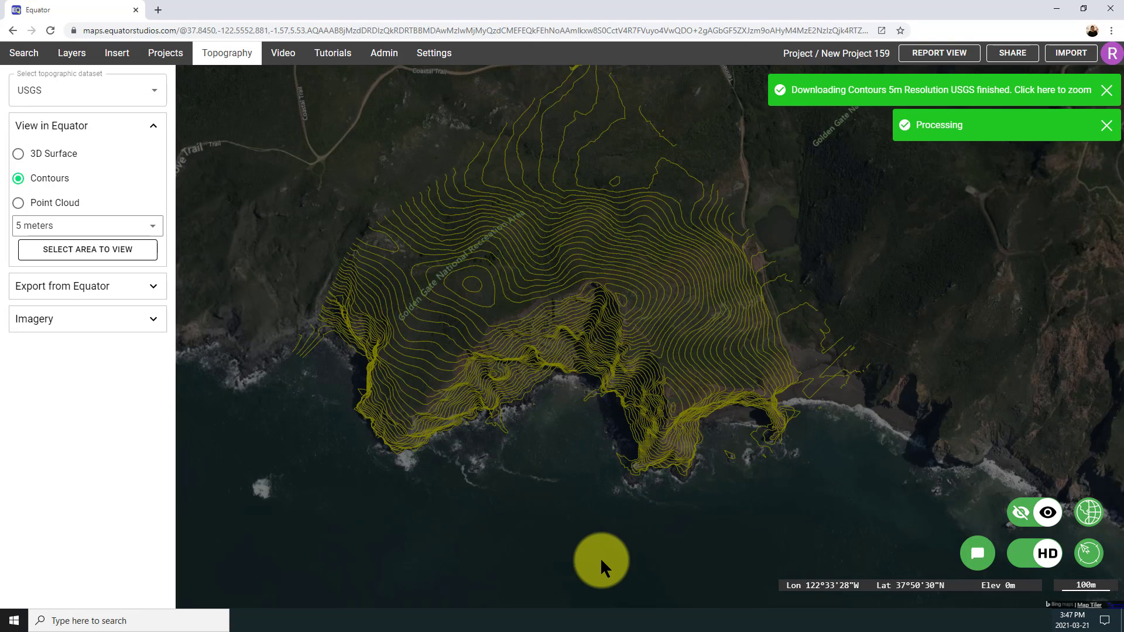
Step: Clear the selected topographic dataset and inspect the contours draped over the cliffs in an oblique 3D view
{"action": "left_click", "coordinate": [139, 92]}
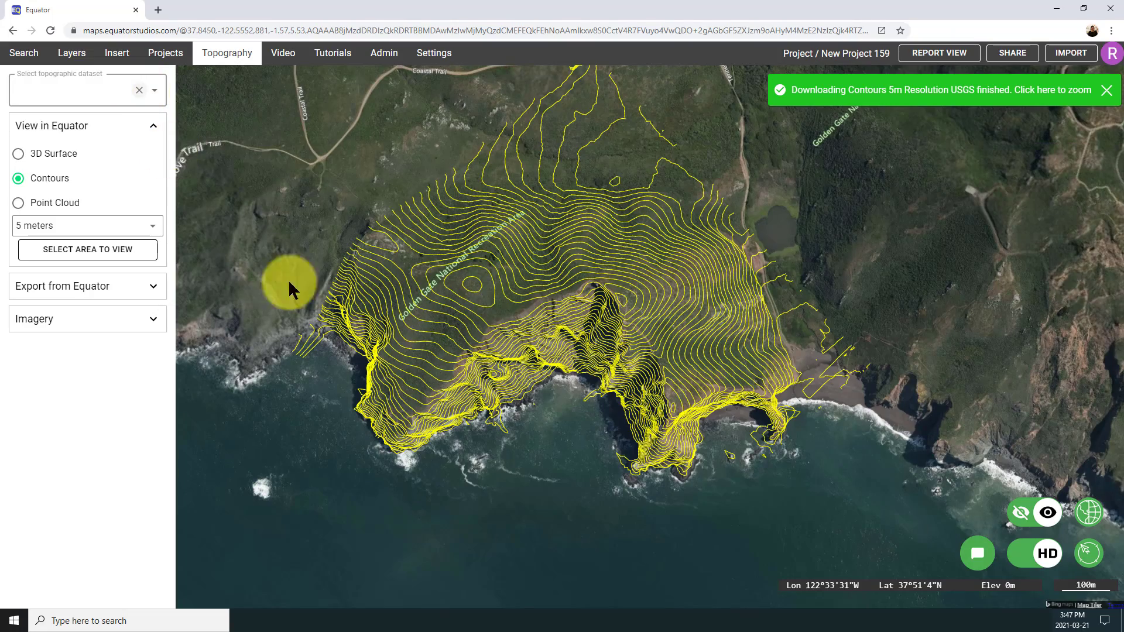
{"action": "mouse_move", "coordinate": [539, 478]}
{"action": "middle_mouse_down"}
{"action": "mouse_move", "coordinate": [552, 486]}
{"action": "mouse_move", "coordinate": [562, 434]}
{"action": "mouse_move", "coordinate": [558, 506]}
{"action": "mouse_move", "coordinate": [580, 528]}
{"action": "mouse_move", "coordinate": [612, 529]}
{"action": "mouse_move", "coordinate": [557, 534]}
{"action": "mouse_move", "coordinate": [705, 466]}
{"action": "mouse_move", "coordinate": [529, 462]}
{"action": "middle_mouse_up"}
{"action": "scroll", "coordinate": [528, 470], "scroll_direction": "up", "scroll_amount": 2}
{"action": "left_click_drag", "start_coordinate": [837, 430], "coordinate": [618, 487]}
{"action": "scroll", "coordinate": [619, 491], "scroll_direction": "down", "scroll_amount": 5}
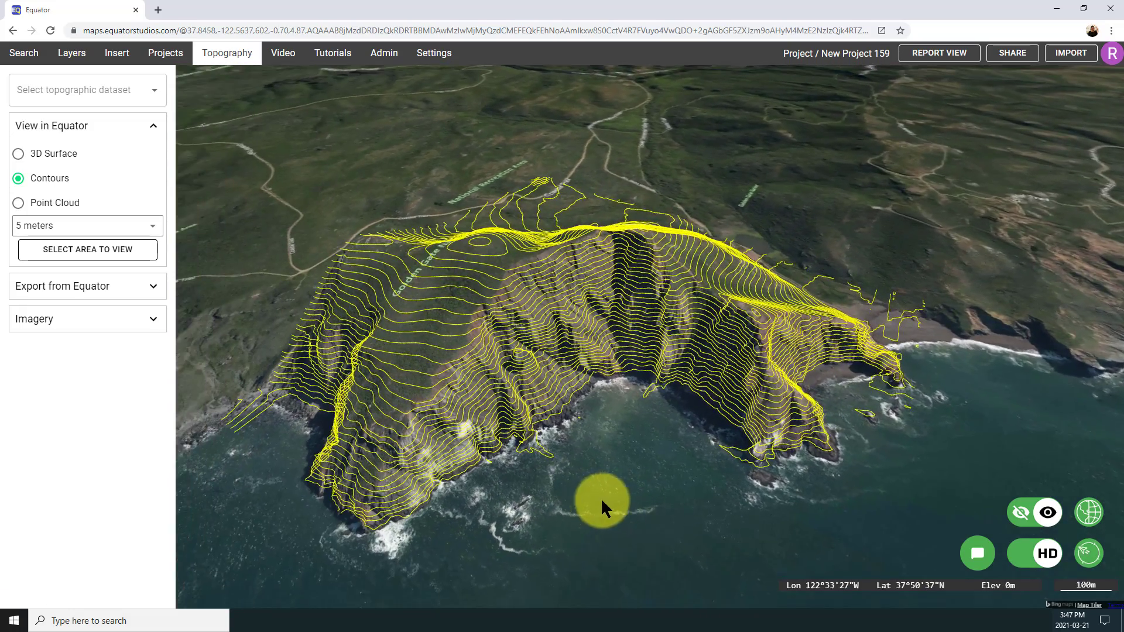
{"action": "mouse_move", "coordinate": [602, 488]}
{"action": "middle_mouse_down"}
{"action": "mouse_move", "coordinate": [605, 505]}
{"action": "mouse_move", "coordinate": [606, 466]}
{"action": "middle_mouse_up"}
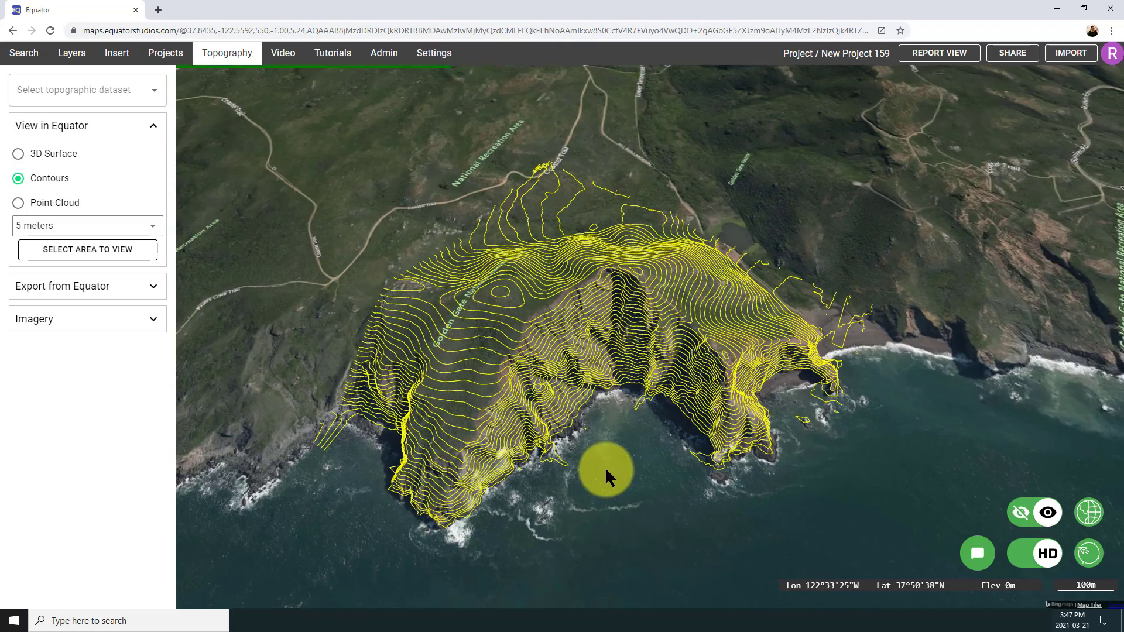
Step: Recolor the Contours 5m Resolution USGS layer to a muted brown, #8C6E53
{"action": "left_click", "coordinate": [72, 52]}
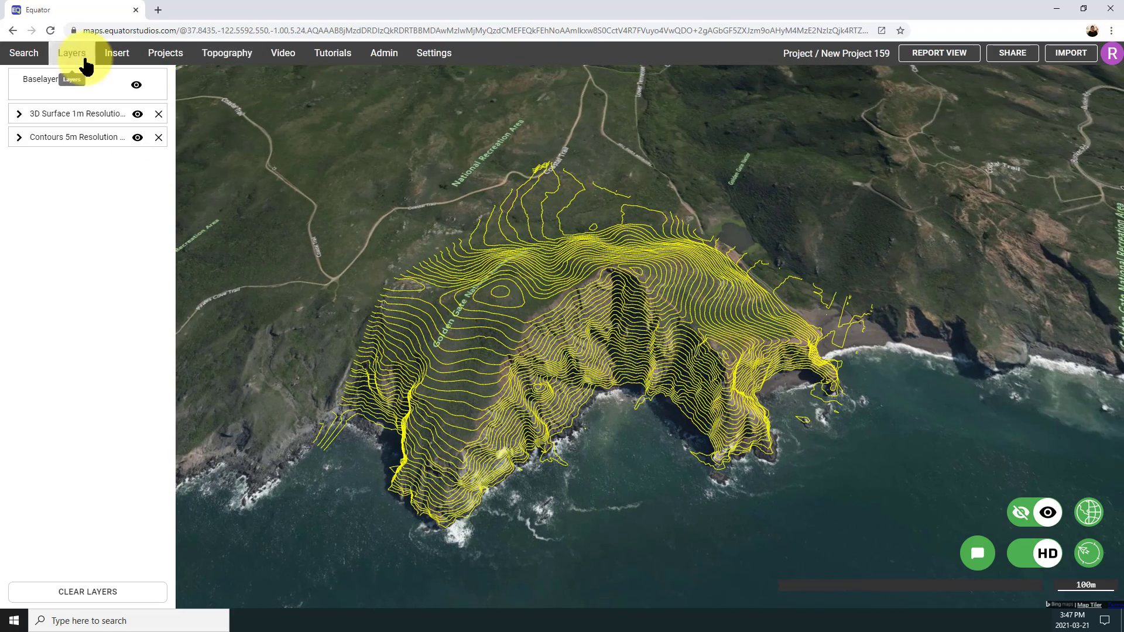
{"action": "left_click", "coordinate": [19, 114]}
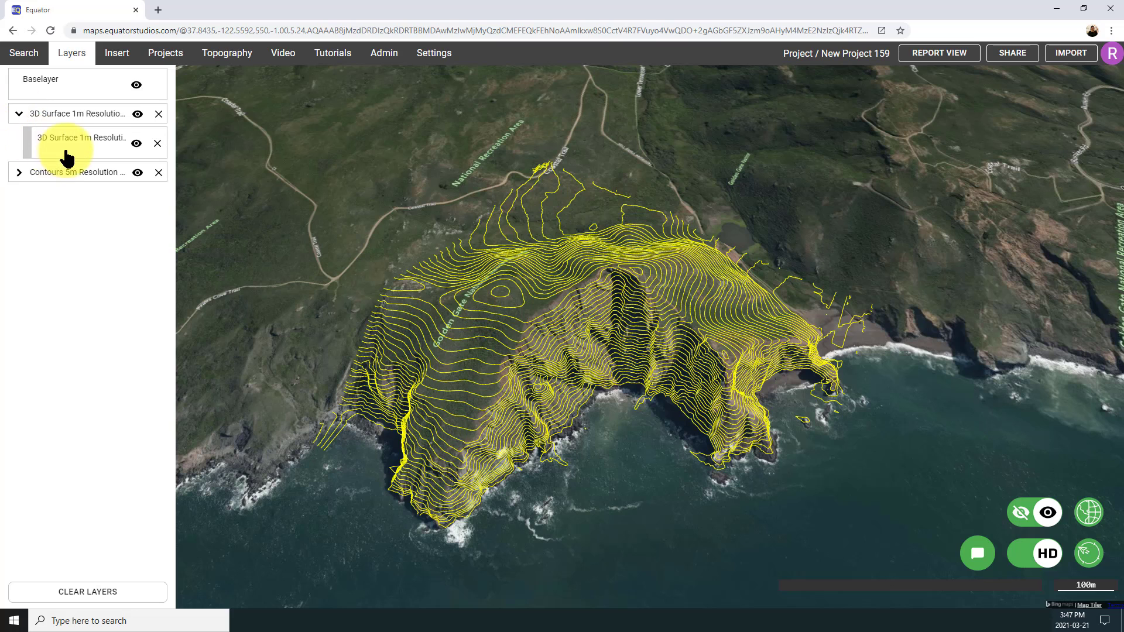
{"action": "left_click", "coordinate": [19, 173]}
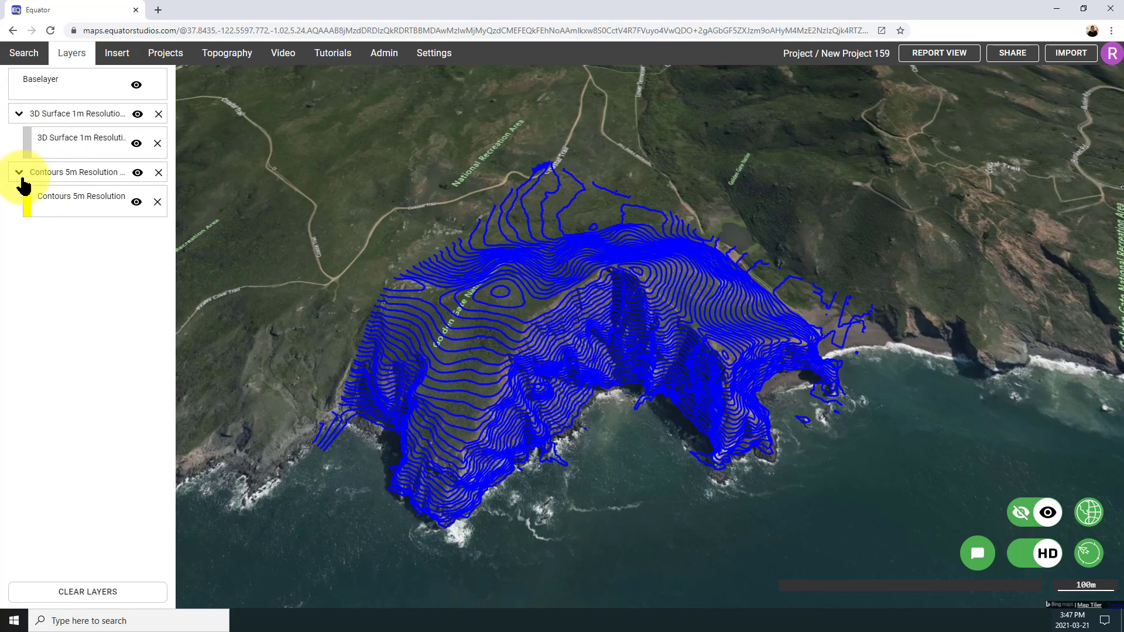
{"action": "left_click", "coordinate": [53, 208]}
{"action": "left_click", "coordinate": [114, 178]}
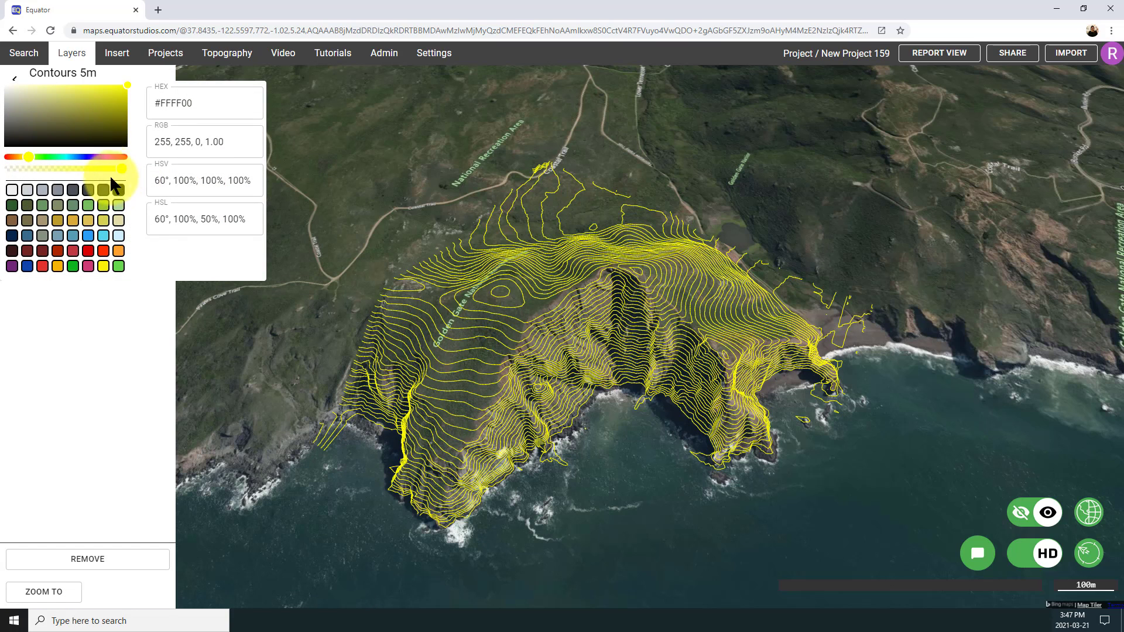
{"action": "left_click_drag", "start_coordinate": [29, 154], "coordinate": [18, 154]}
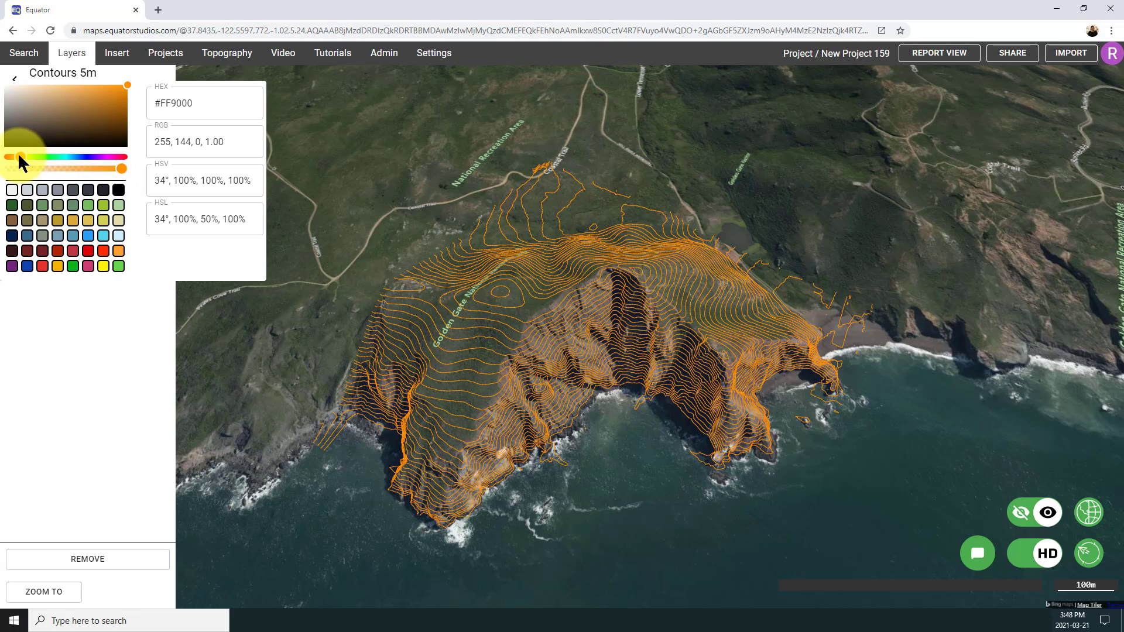
{"action": "left_click", "coordinate": [34, 117]}
{"action": "left_click_drag", "start_coordinate": [34, 114], "coordinate": [54, 113]}
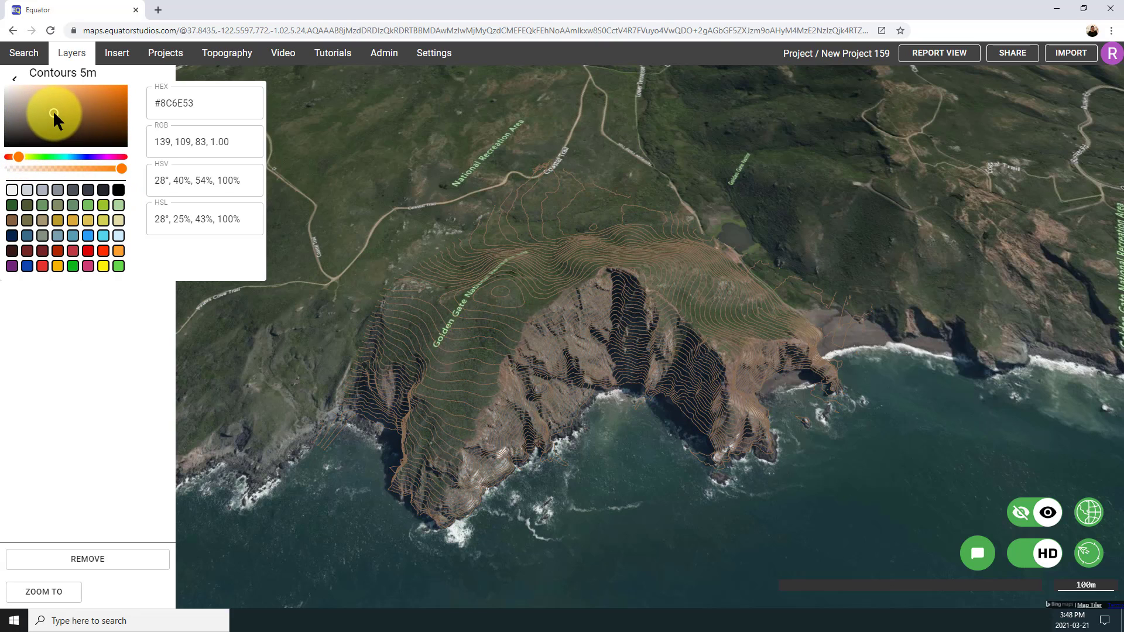
{"action": "left_click", "coordinate": [512, 387]}
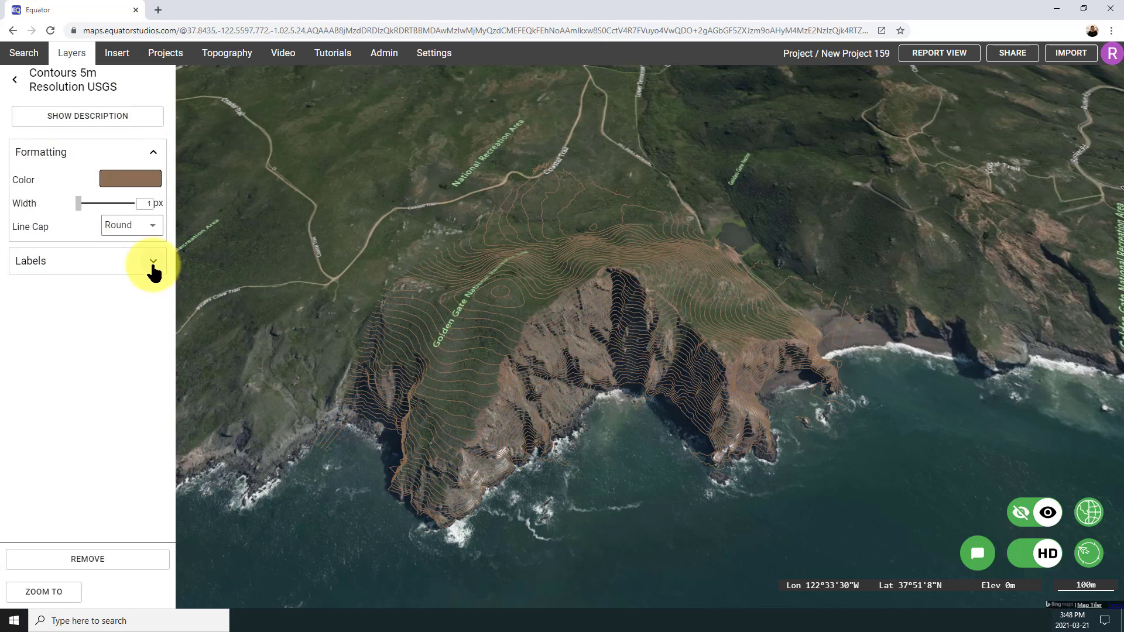
Step: Make the contour layer's labels visible and set their property text to {elevation}m
{"action": "left_click", "coordinate": [151, 291]}
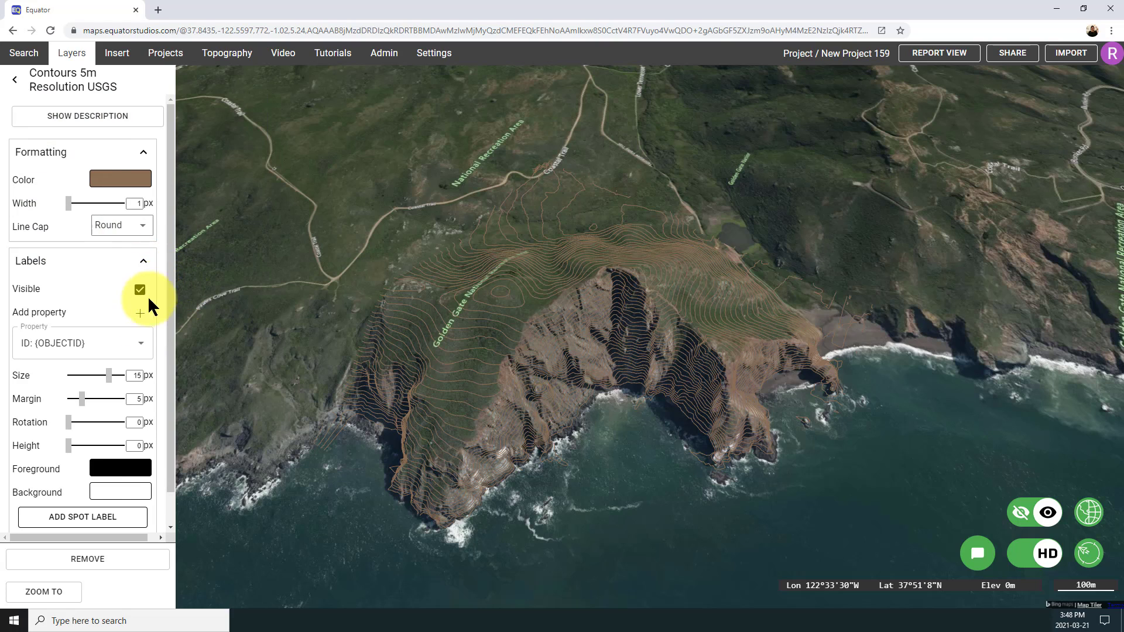
{"action": "left_click", "coordinate": [143, 344]}
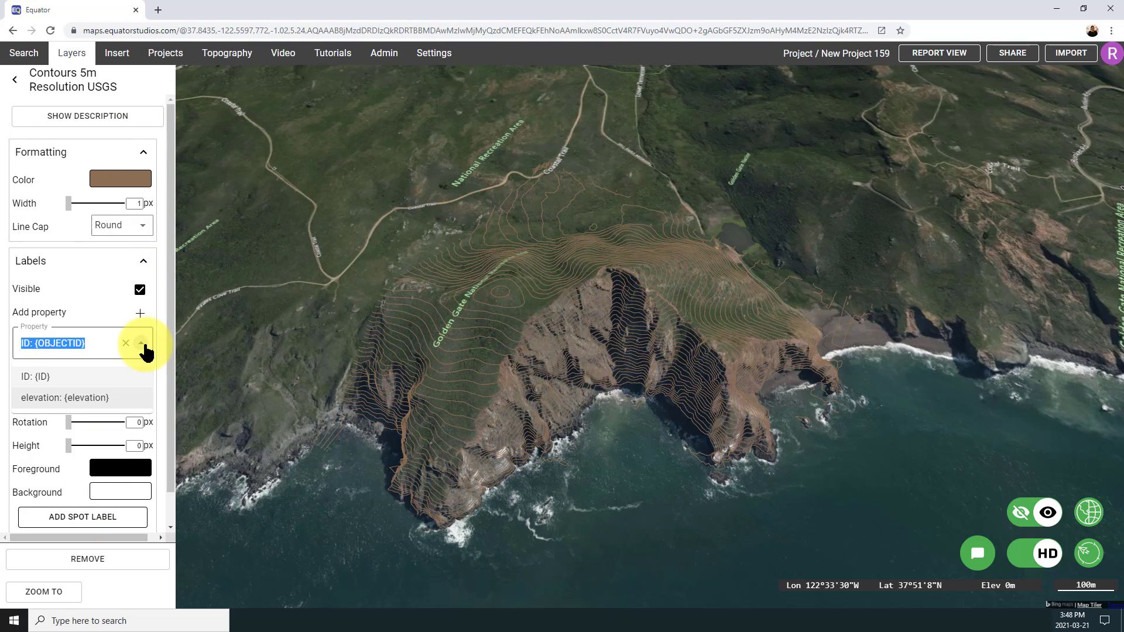
{"action": "left_click", "coordinate": [96, 398]}
{"action": "left_click_drag", "start_coordinate": [64, 344], "coordinate": [3, 348]}
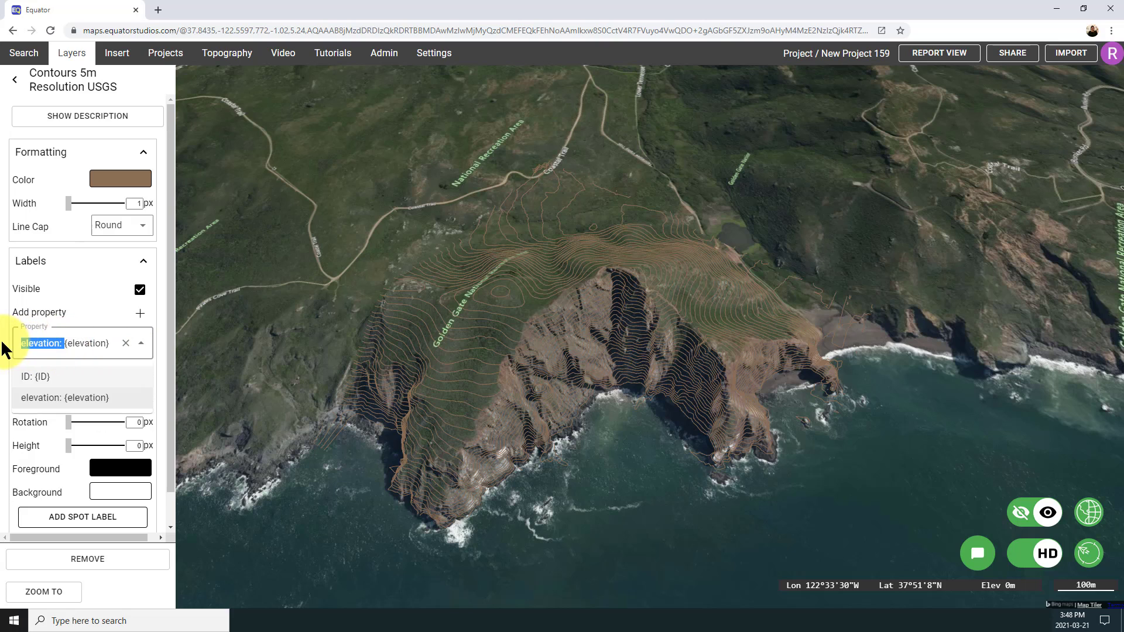
{"action": "key", "text": "BackSpace"}
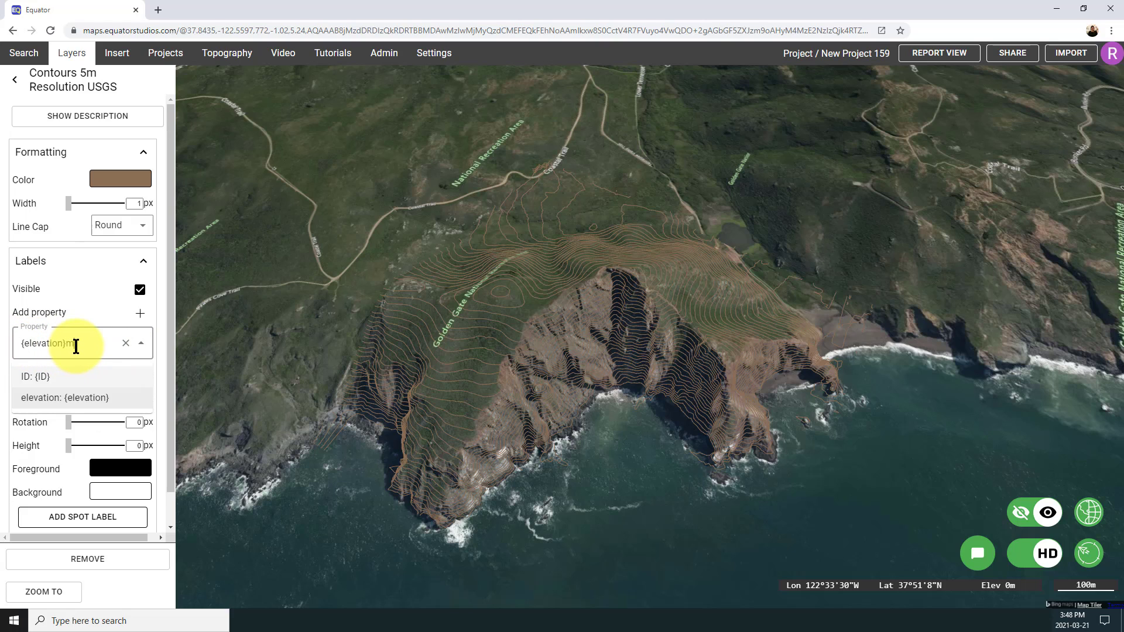
{"action": "type", "text": "m"}
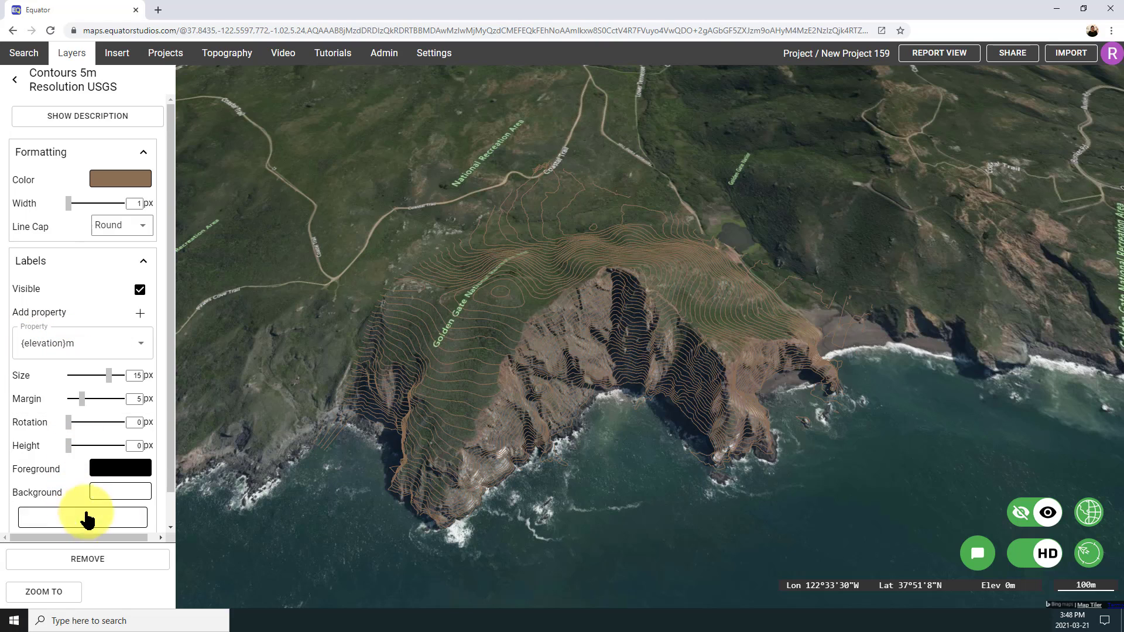
Step: Place spot labels on the 125, 120, 115, 110 and 95 m contours along the grassy slope beside the cliffs
{"action": "left_click", "coordinate": [82, 516]}
{"action": "scroll", "coordinate": [568, 378], "scroll_direction": "up", "scroll_amount": 3}
{"action": "scroll", "coordinate": [568, 378], "scroll_direction": "up", "scroll_amount": 3}
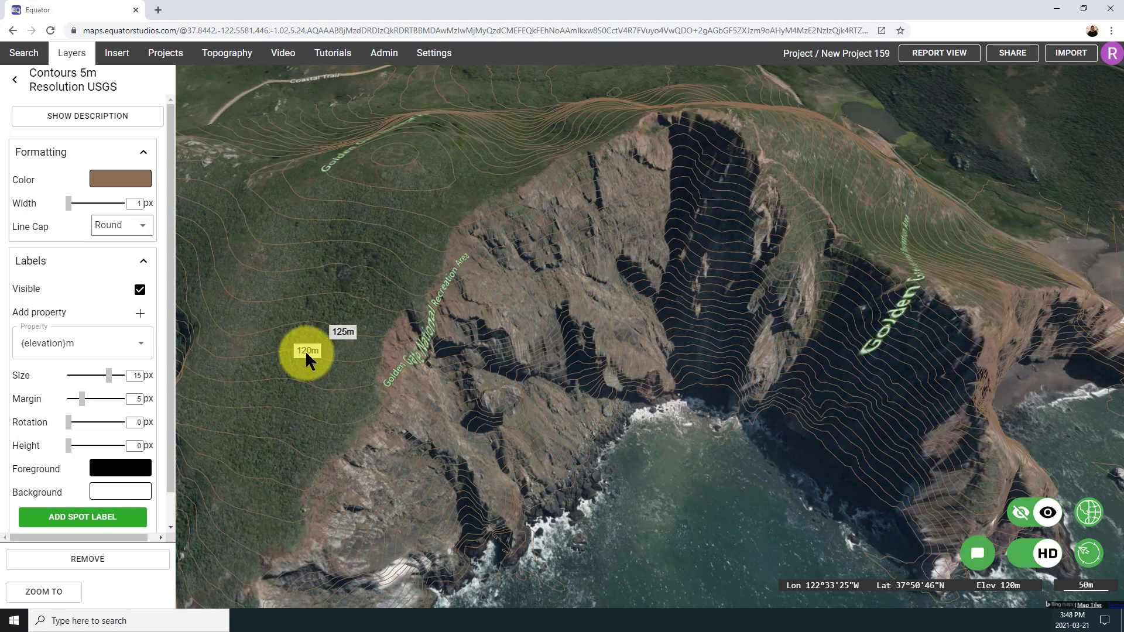
{"action": "left_click", "coordinate": [212, 401]}
{"action": "left_click", "coordinate": [107, 518]}
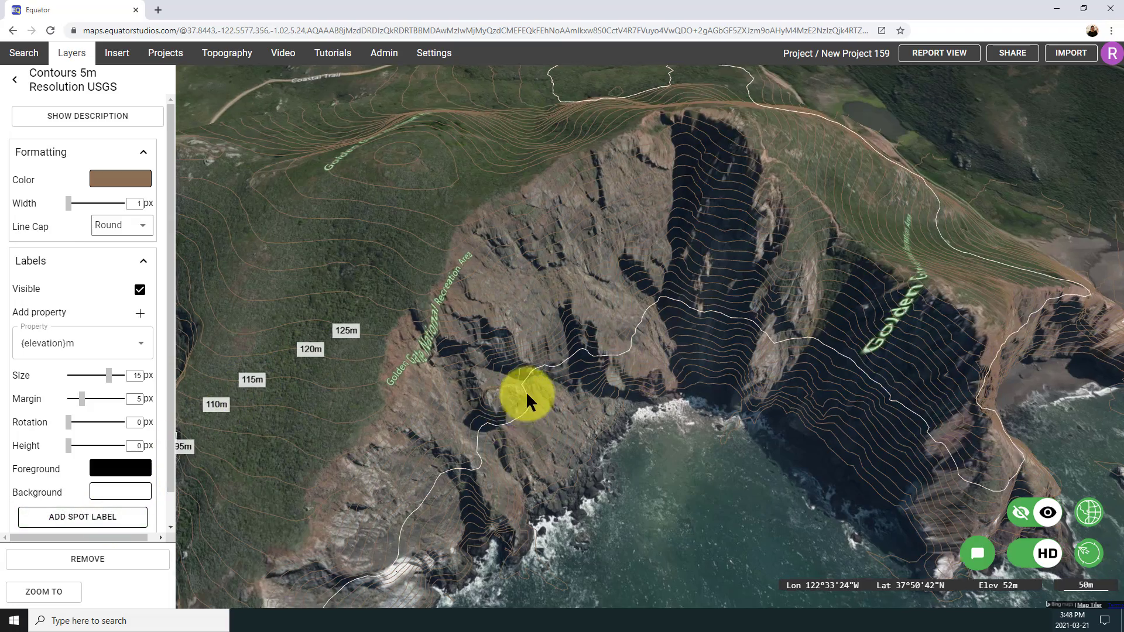
Step: Draw a cross section line about 424 m long from the hilltop down the cliff face and out into the sea
{"action": "scroll", "coordinate": [526, 375], "scroll_direction": "down", "scroll_amount": 3}
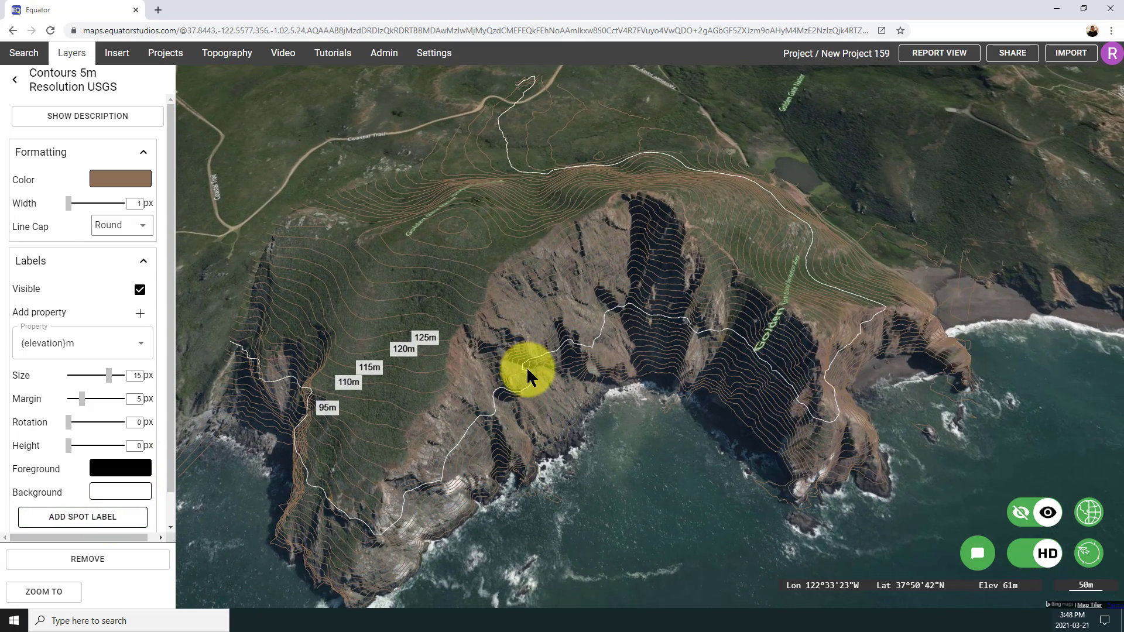
{"action": "left_click", "coordinate": [110, 59]}
{"action": "left_click", "coordinate": [386, 85]}
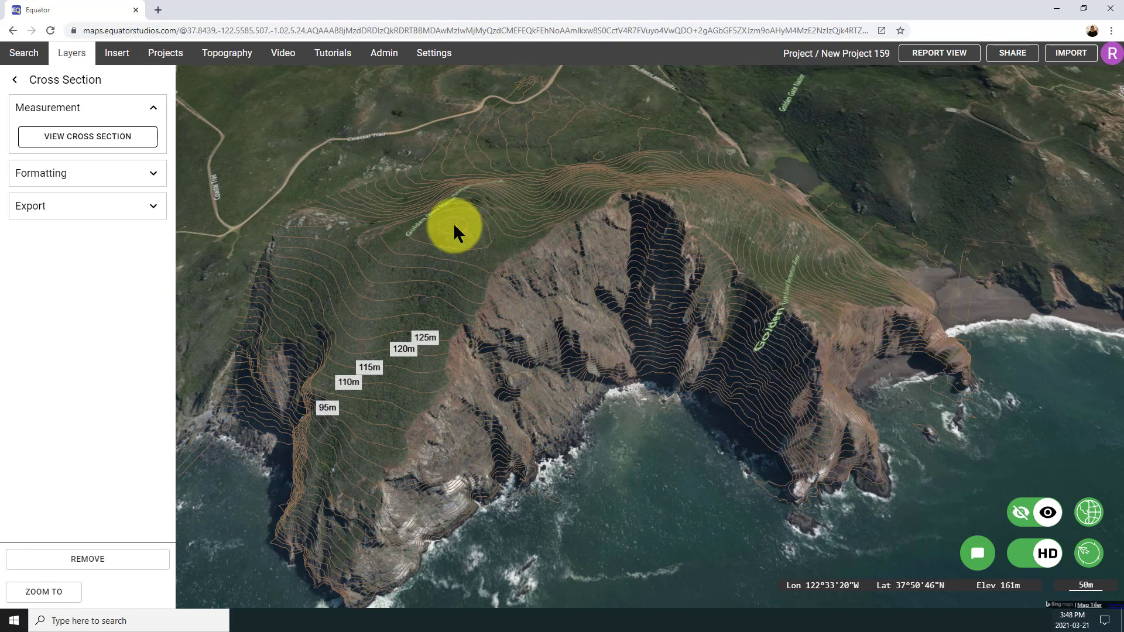
{"action": "left_click", "coordinate": [475, 237]}
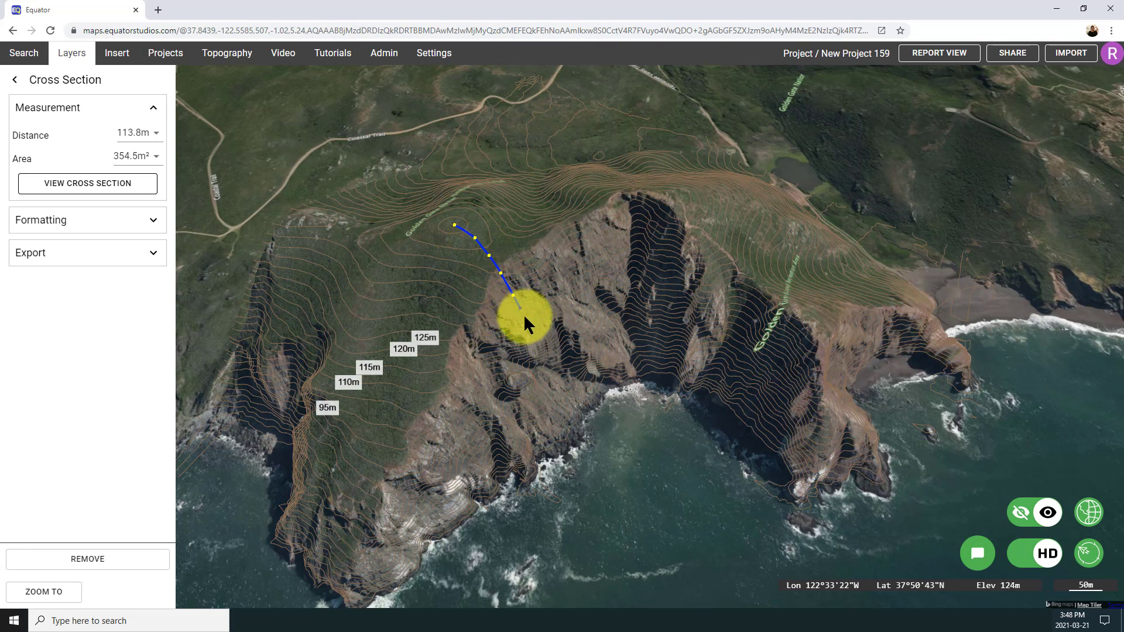
{"action": "left_click", "coordinate": [537, 343]}
{"action": "left_click", "coordinate": [577, 425]}
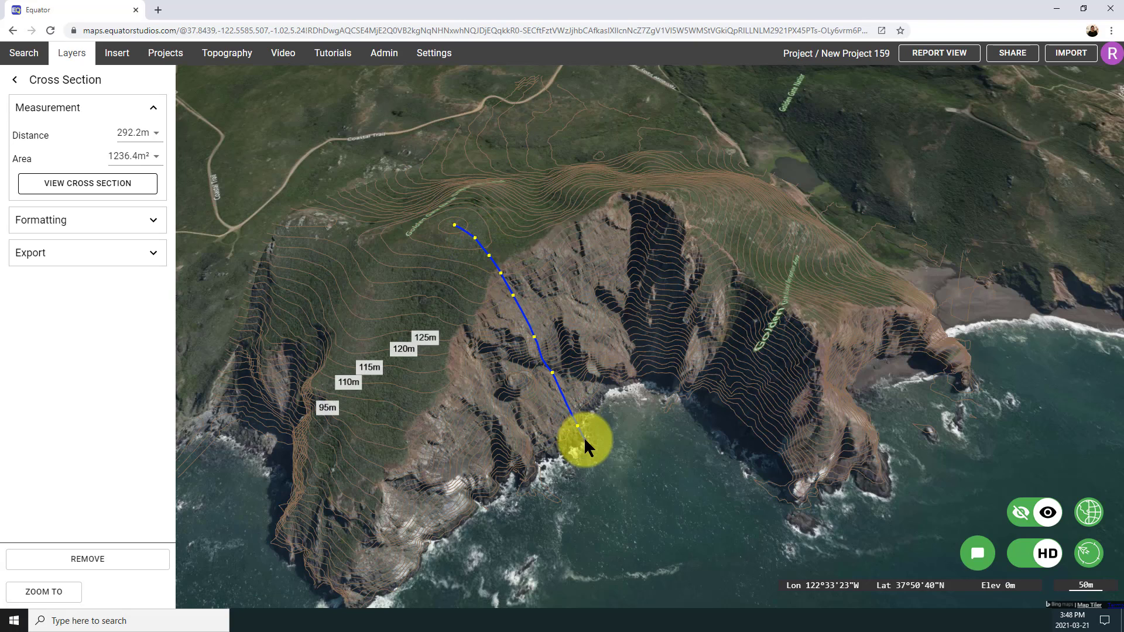
{"action": "left_click", "coordinate": [584, 437]}
{"action": "double_click", "coordinate": [690, 509]}
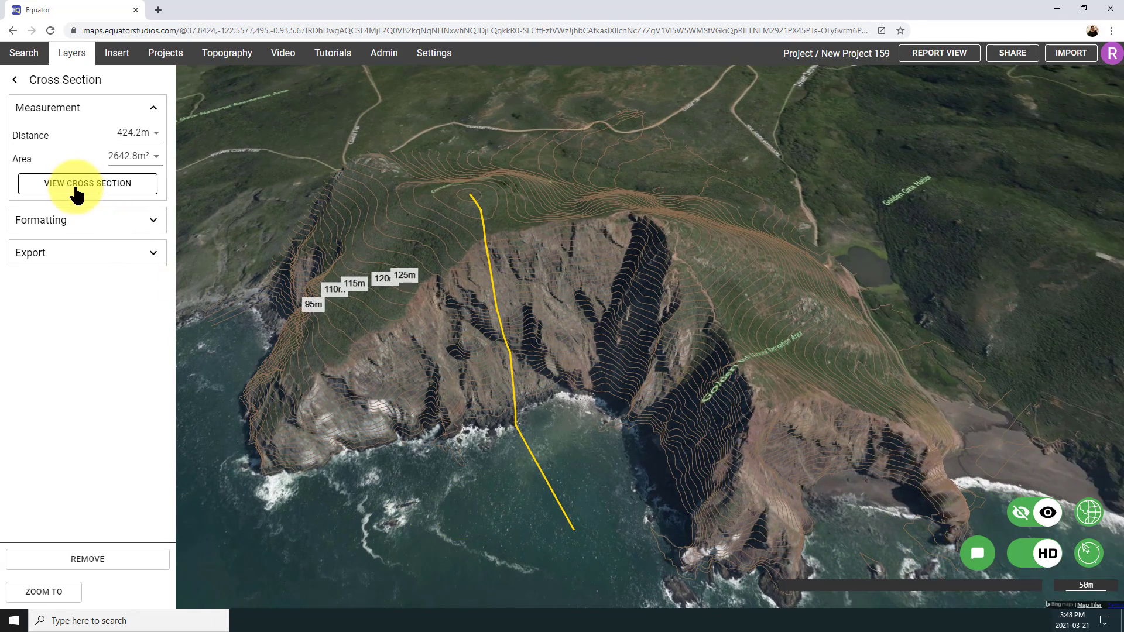
Step: View the elevation profile of the cross section, close it and return to the 3D terrain
{"action": "left_click", "coordinate": [77, 189]}
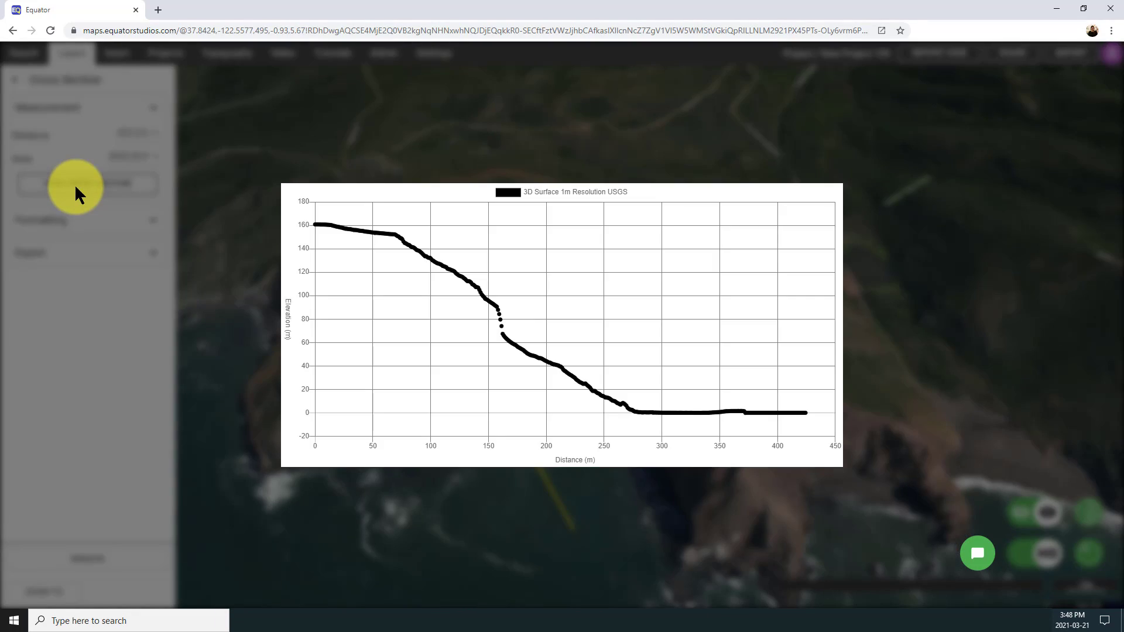
{"action": "left_click", "coordinate": [236, 381]}
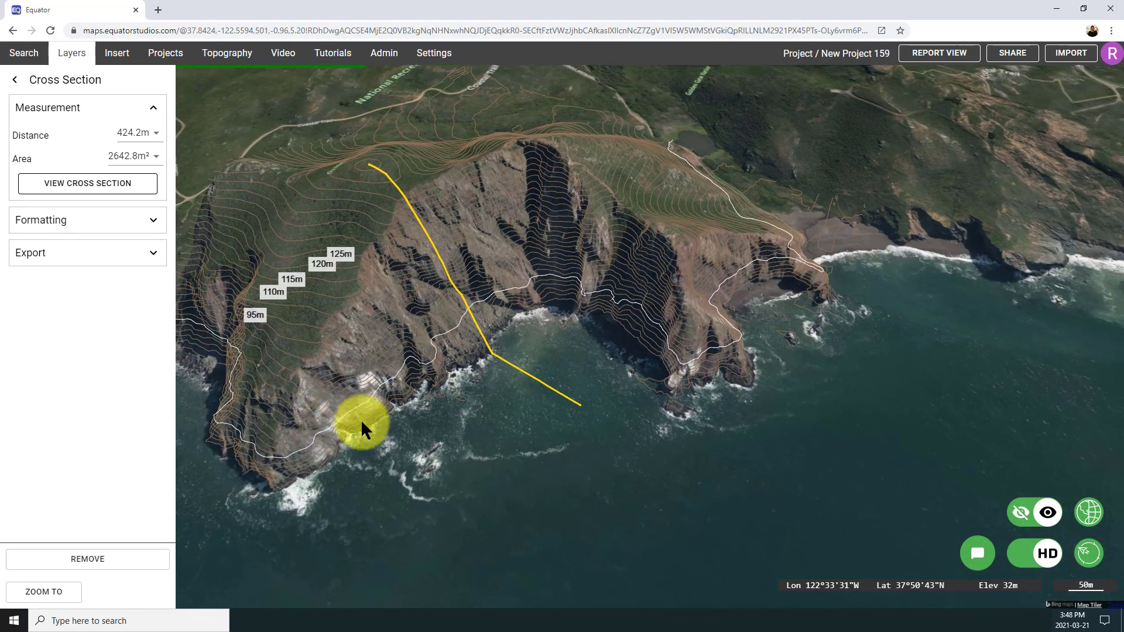
{"action": "left_click_drag", "start_coordinate": [360, 419], "coordinate": [413, 474]}
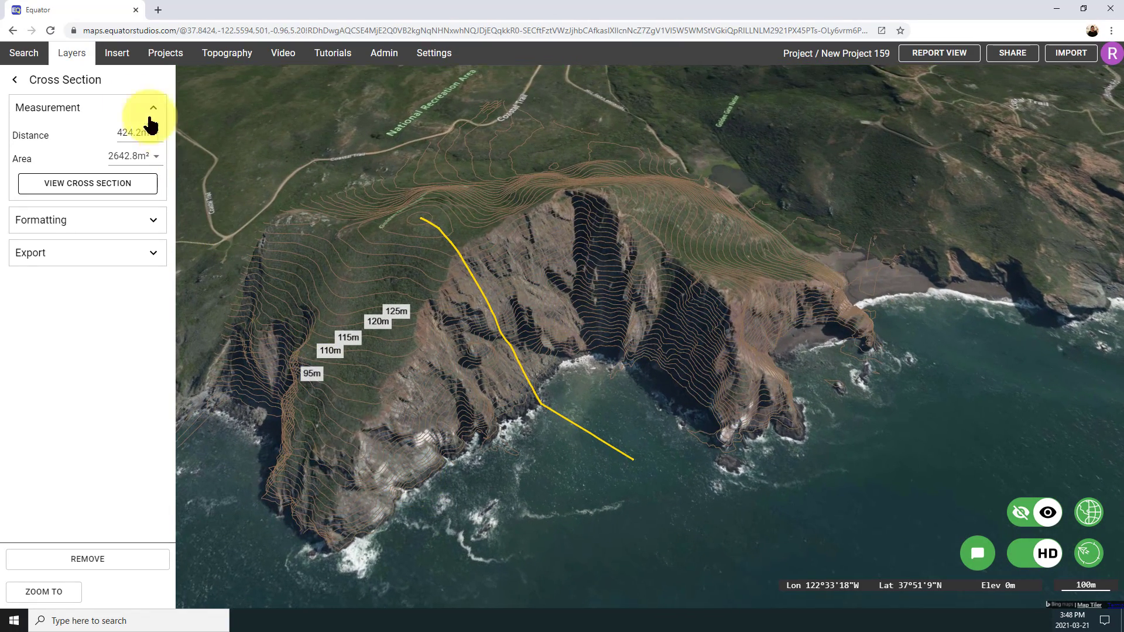
Step: Open the New Project report stored under New Project 159
{"action": "left_click", "coordinate": [167, 53]}
{"action": "left_click_drag", "start_coordinate": [169, 100], "coordinate": [171, 592]}
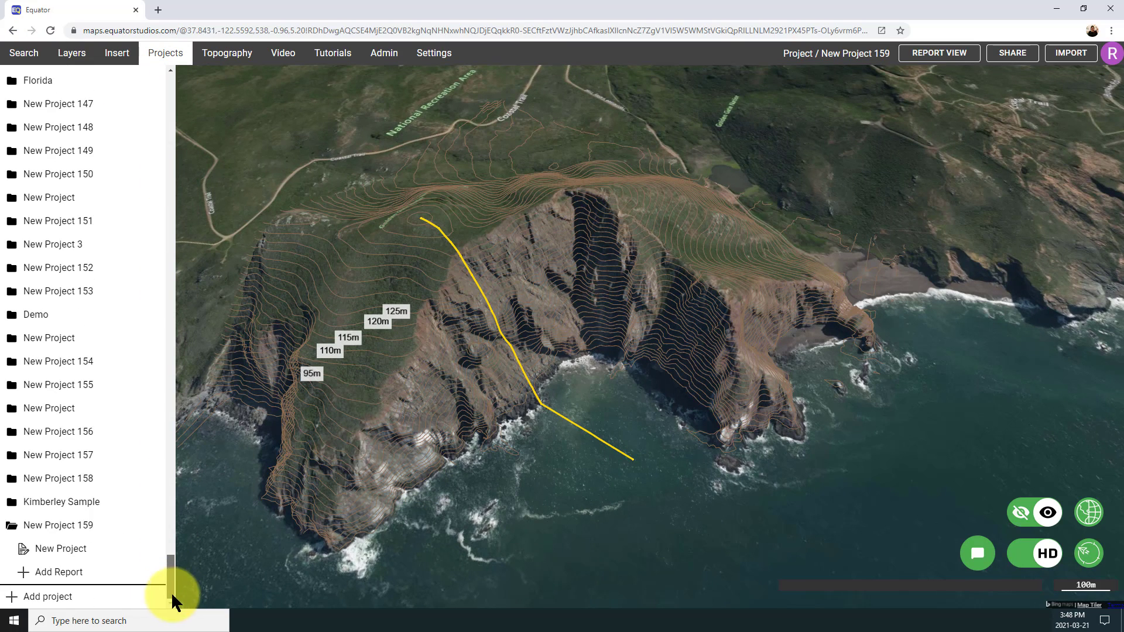
{"action": "left_click", "coordinate": [79, 550]}
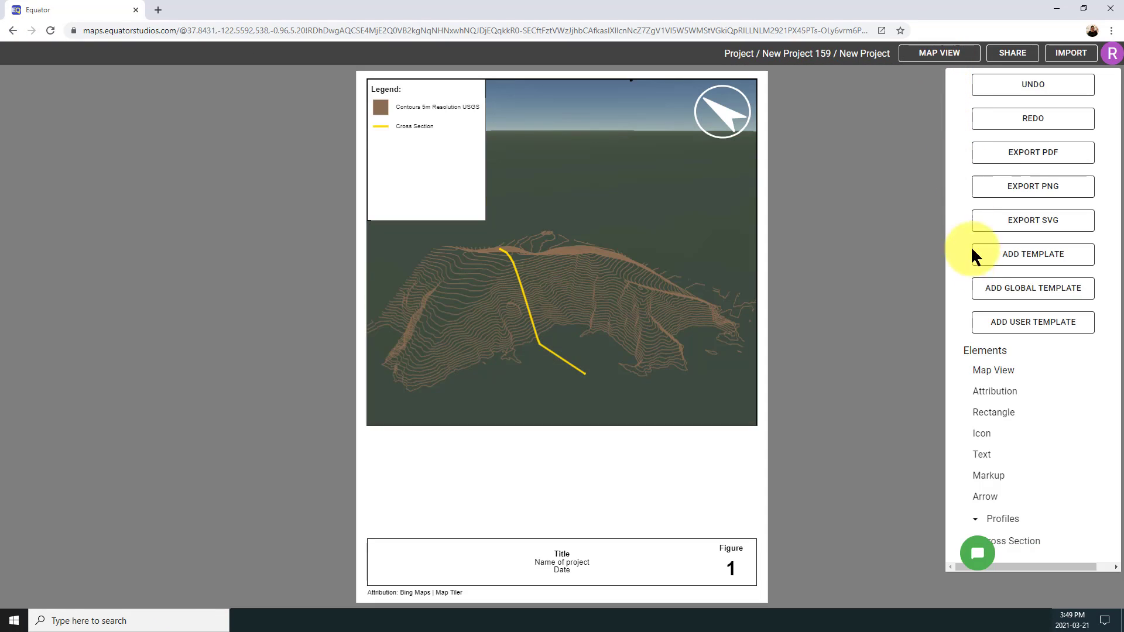
Step: Add the Cross Section profile to the empty space between the map view and title block, and export the report as PDF
{"action": "left_click_drag", "start_coordinate": [1023, 550], "coordinate": [759, 537]}
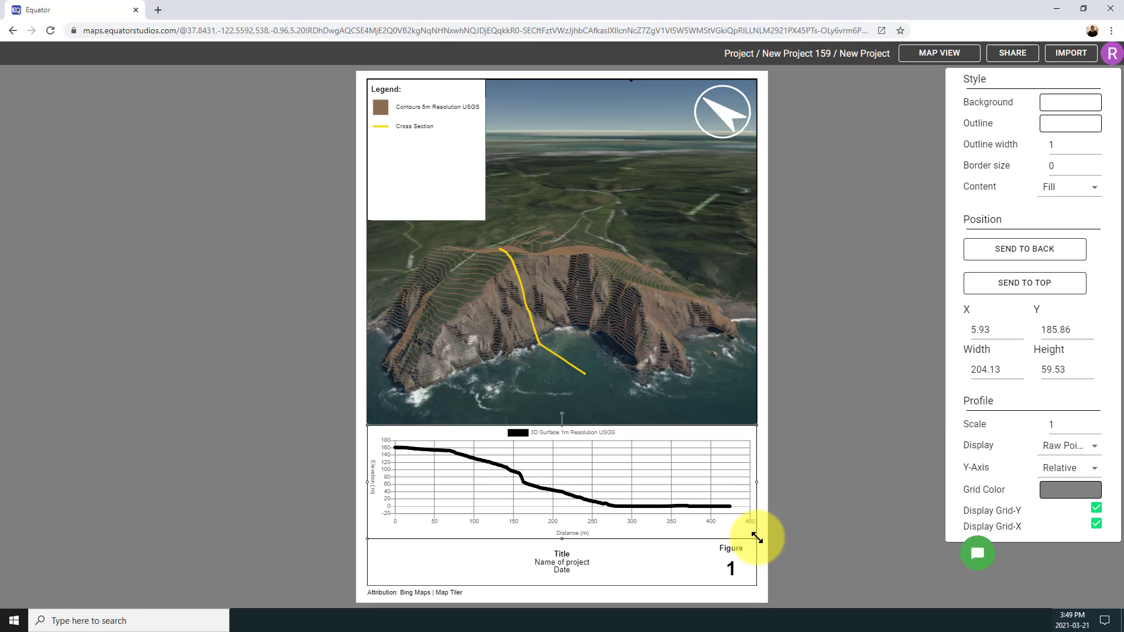
{"action": "left_click", "coordinate": [811, 513]}
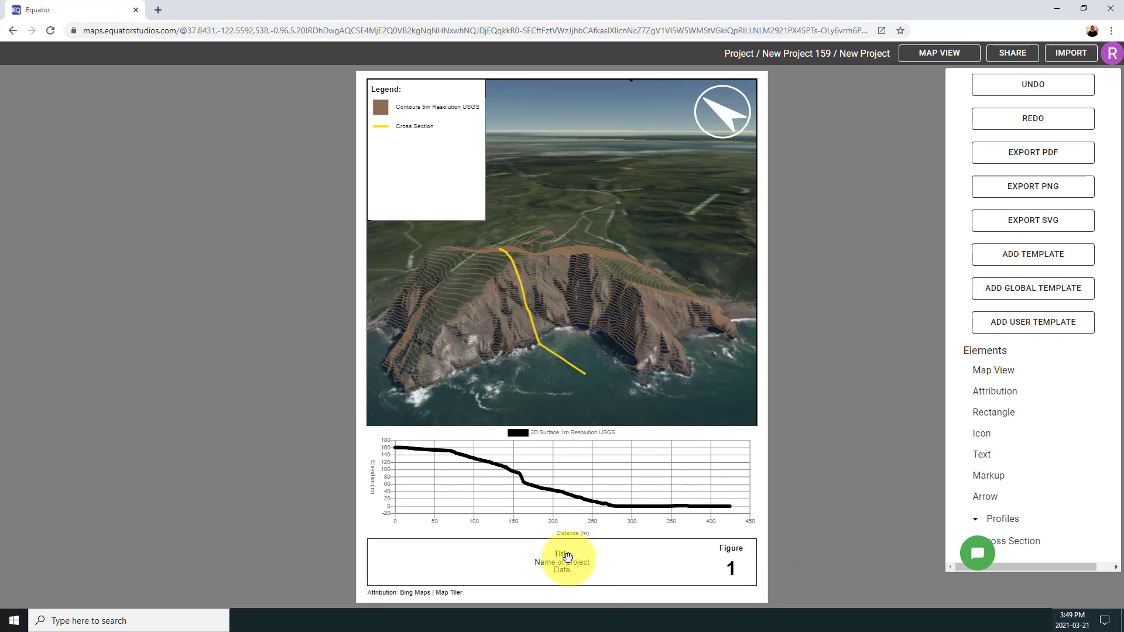
{"action": "left_click", "coordinate": [1033, 157]}
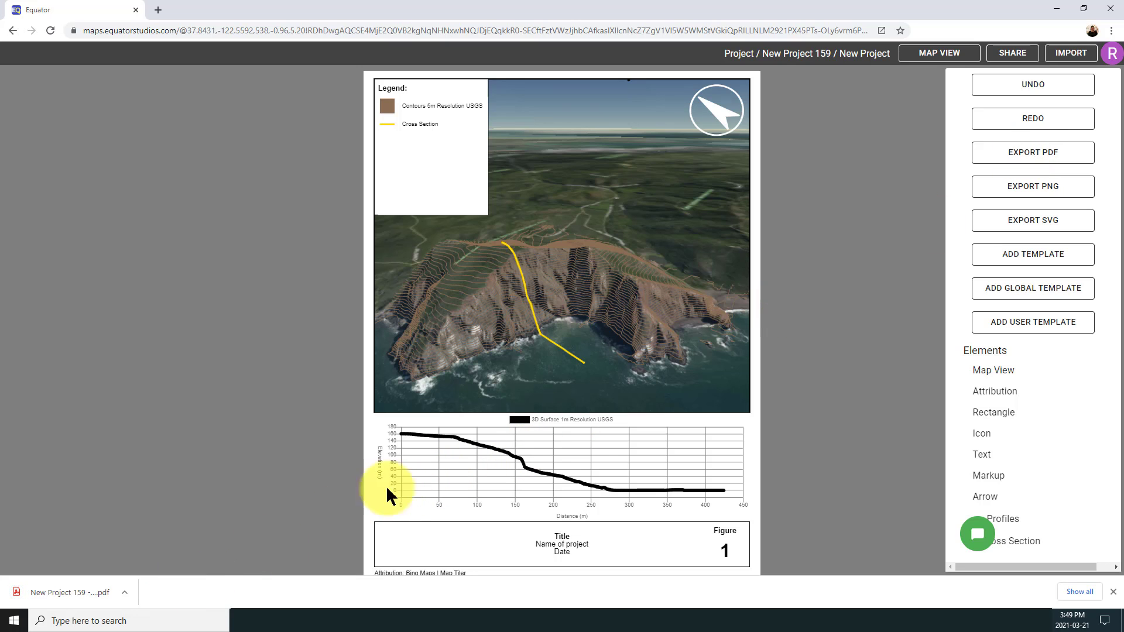
Step: Return to the map and hide the 3D Surface, Contours and Cross Section layers, leaving the base layer on
{"action": "left_click", "coordinate": [934, 58]}
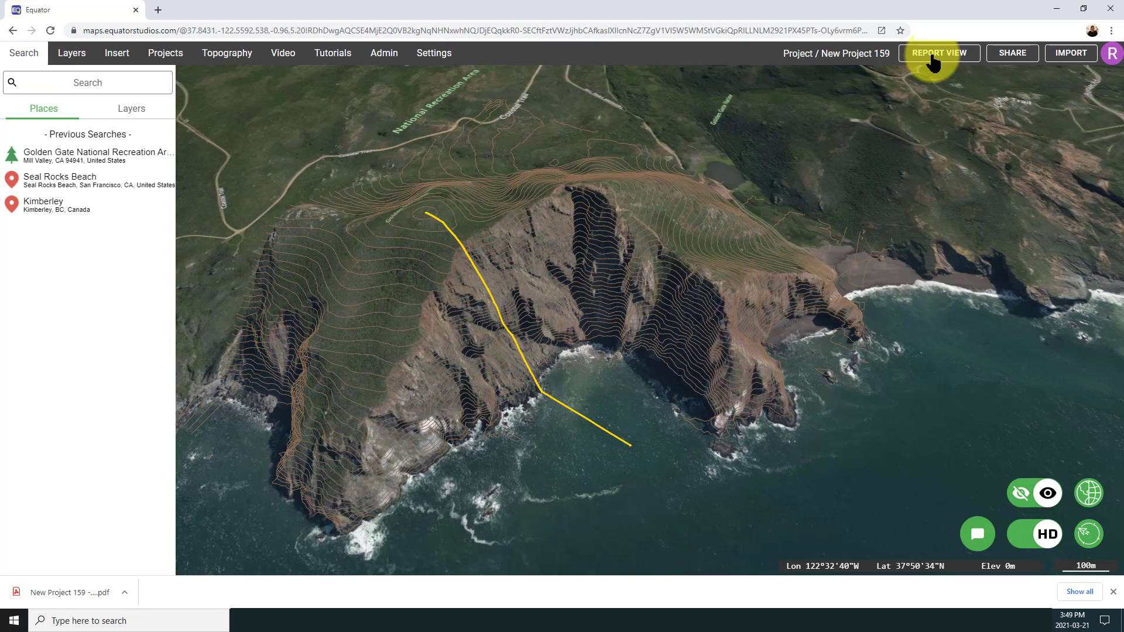
{"action": "middle_click_drag", "start_coordinate": [630, 283], "coordinate": [627, 371]}
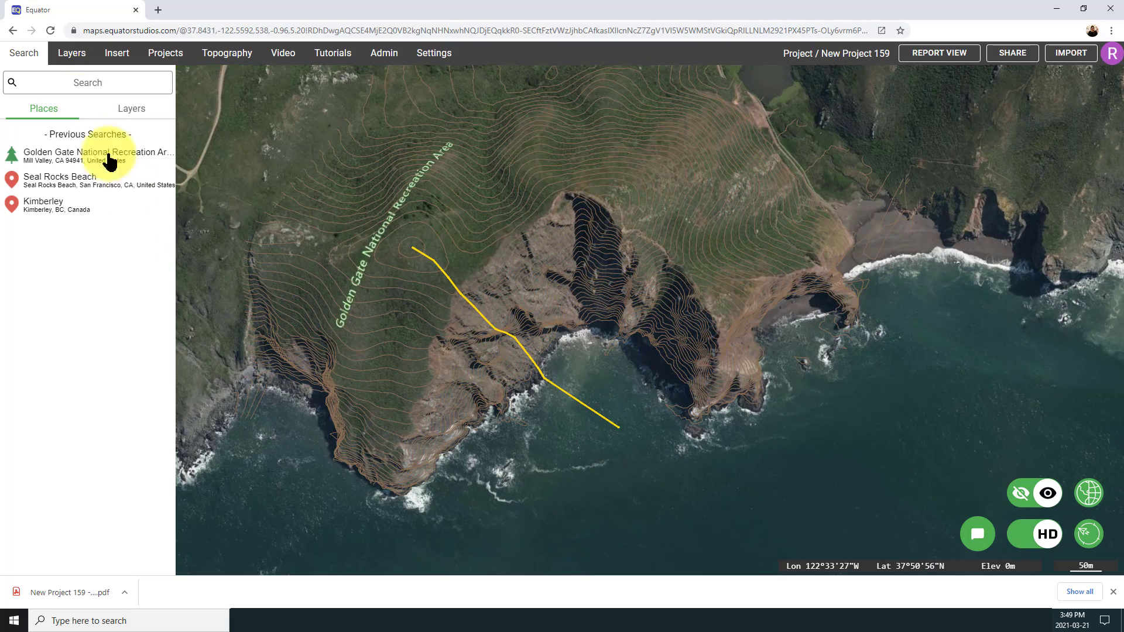
{"action": "left_click", "coordinate": [71, 54]}
{"action": "left_click", "coordinate": [136, 114]}
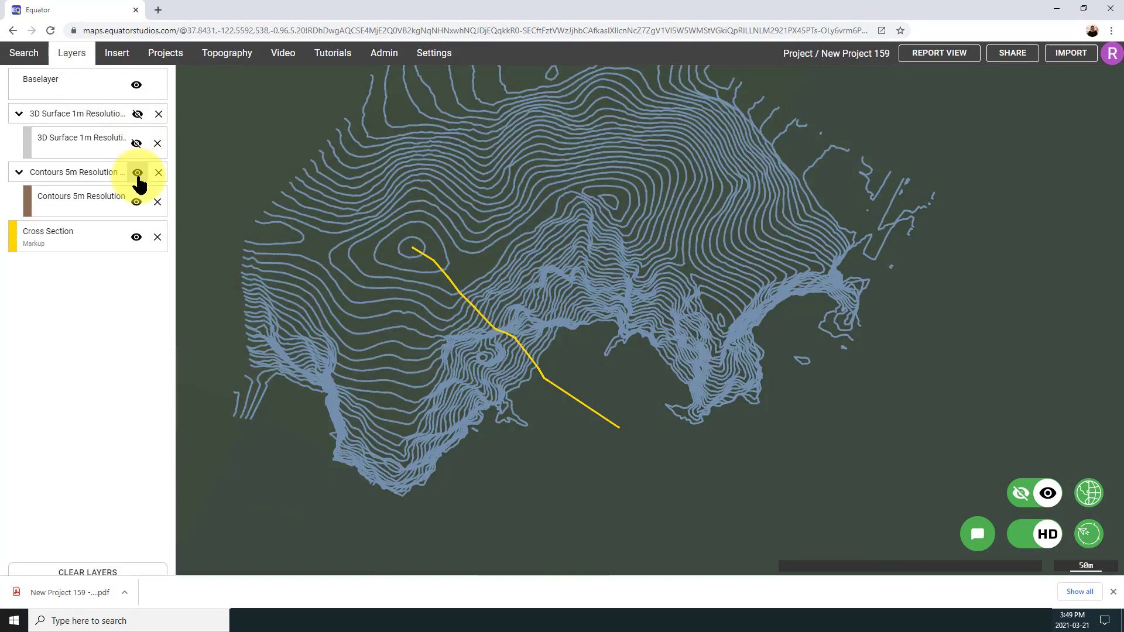
{"action": "left_click", "coordinate": [137, 174]}
{"action": "left_click", "coordinate": [136, 237]}
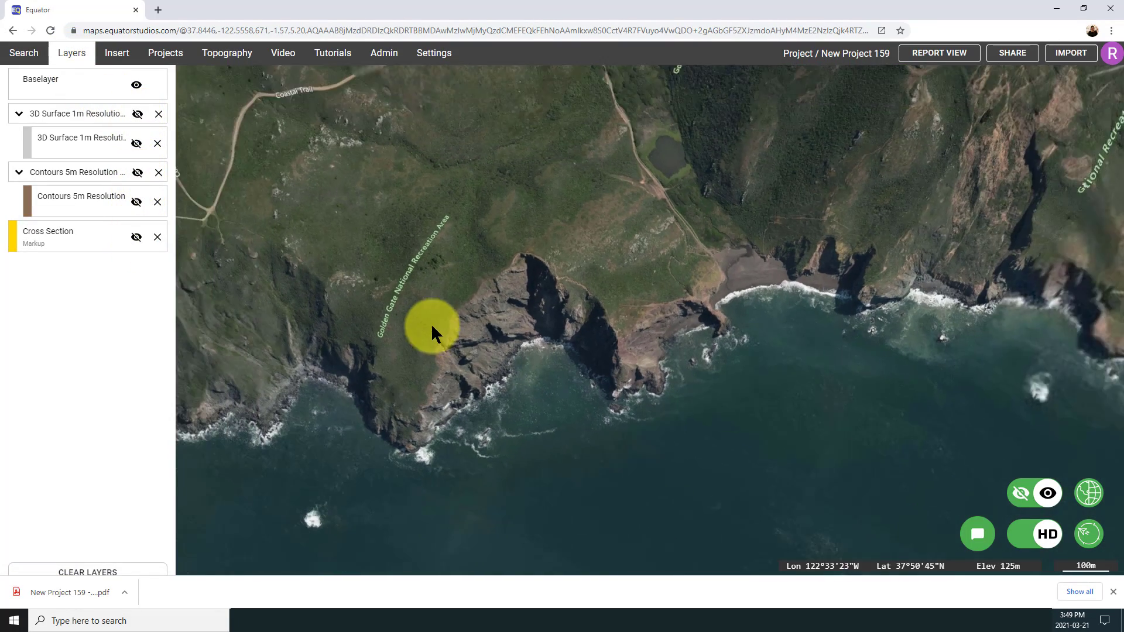
{"action": "middle_click_drag", "start_coordinate": [432, 326], "coordinate": [500, 345]}
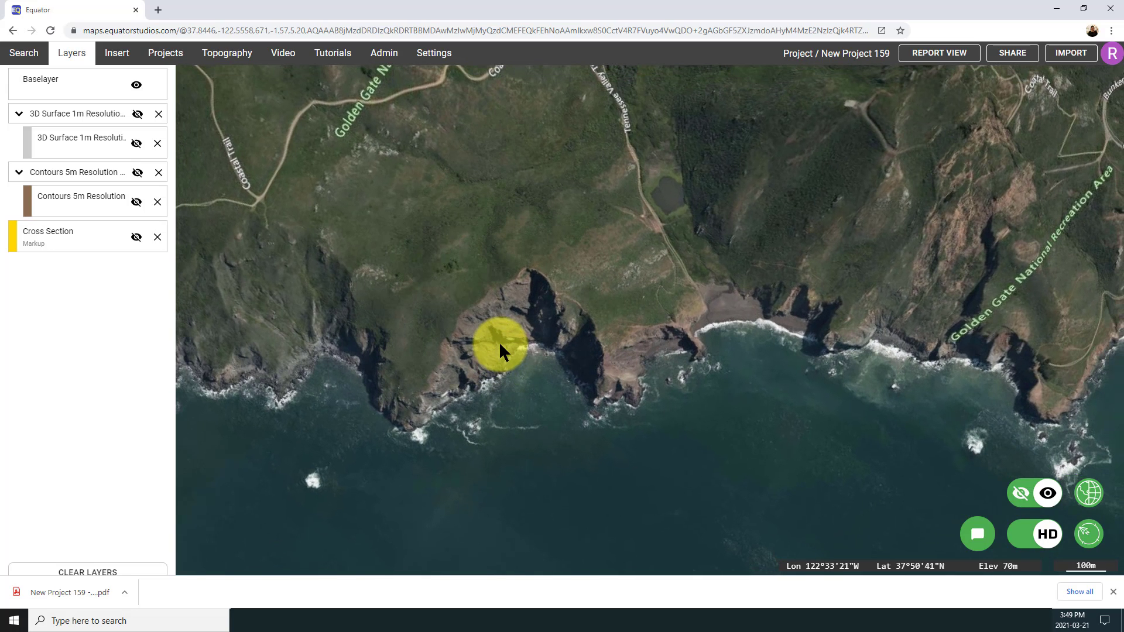
Step: Choose the USGS dataset and set its export to Contours (DXF) with a 1 meters interval
{"action": "left_click", "coordinate": [226, 53]}
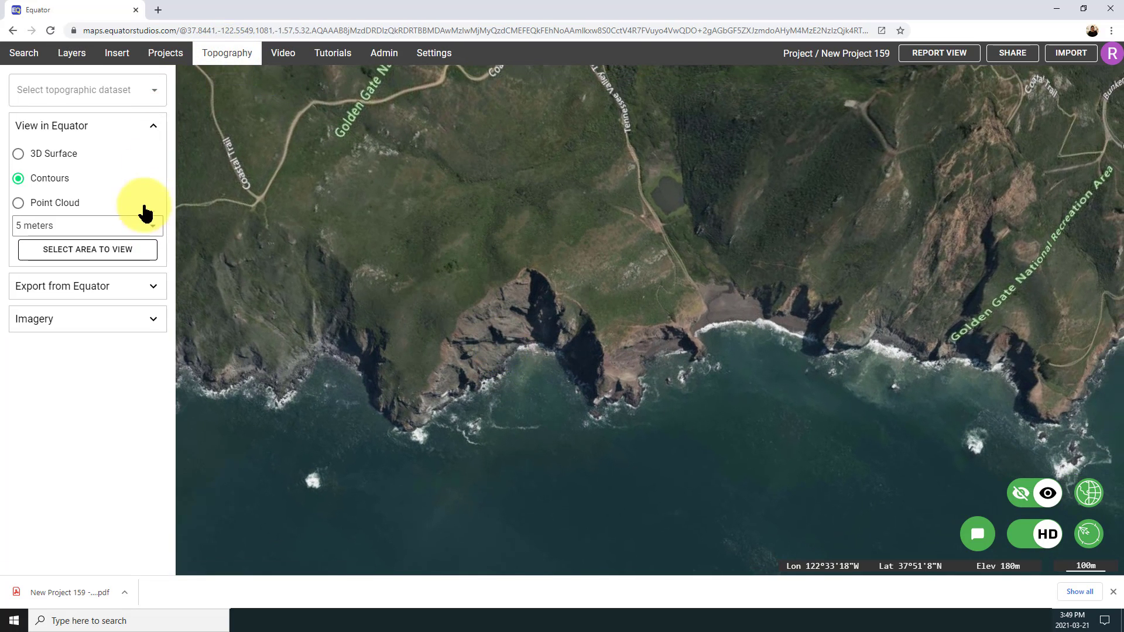
{"action": "left_click", "coordinate": [151, 126]}
{"action": "left_click", "coordinate": [153, 92]}
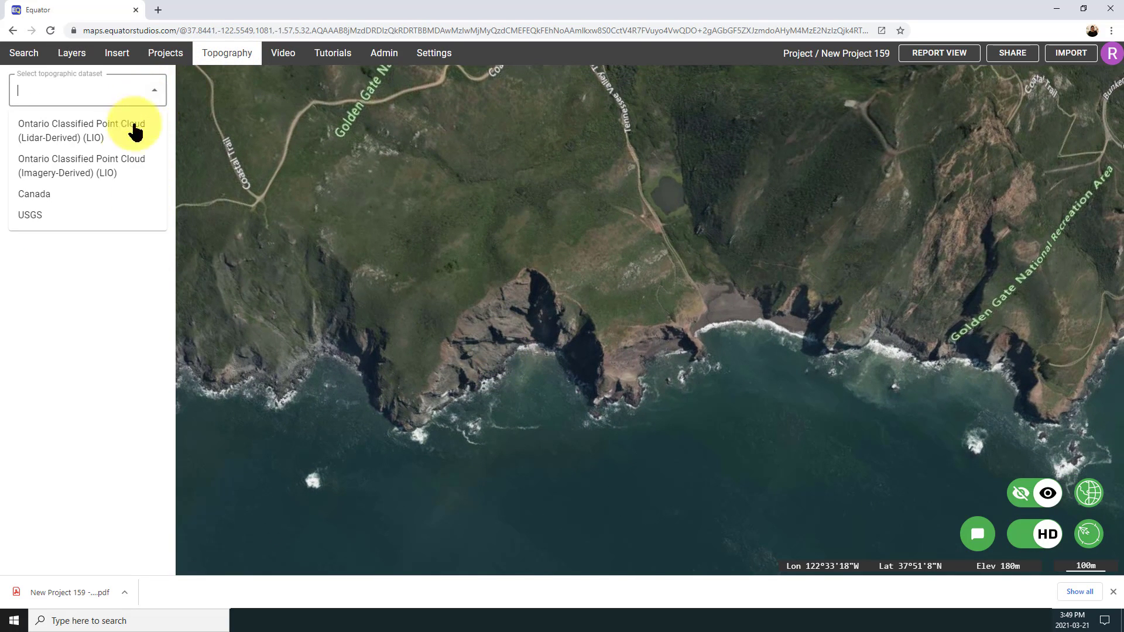
{"action": "left_click", "coordinate": [83, 217]}
{"action": "left_click", "coordinate": [150, 161]}
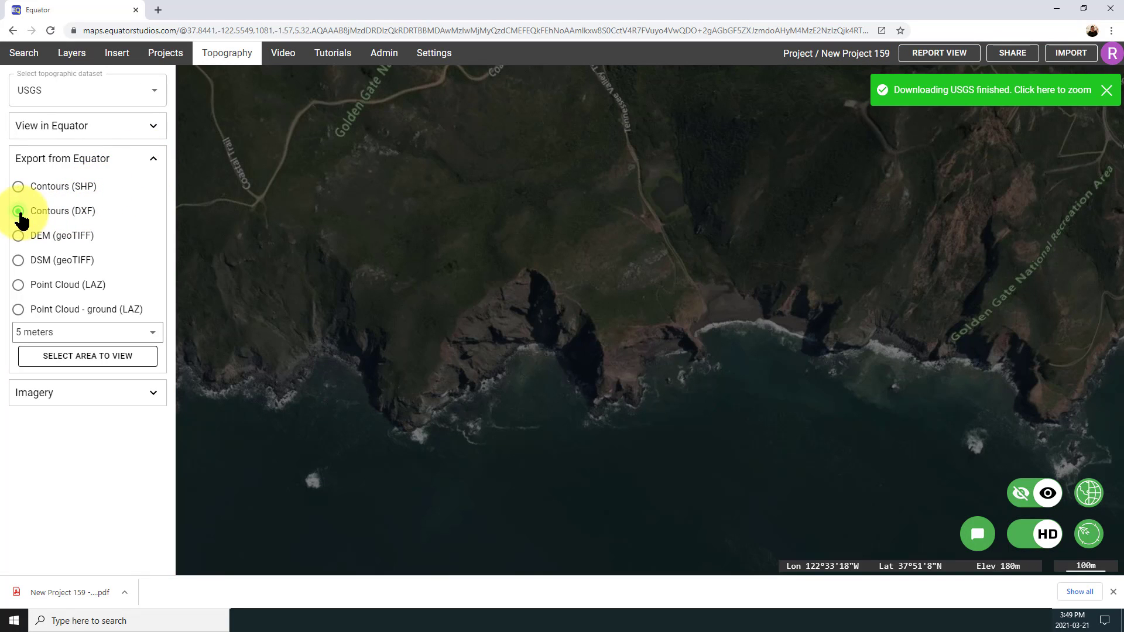
{"action": "left_click", "coordinate": [97, 333]}
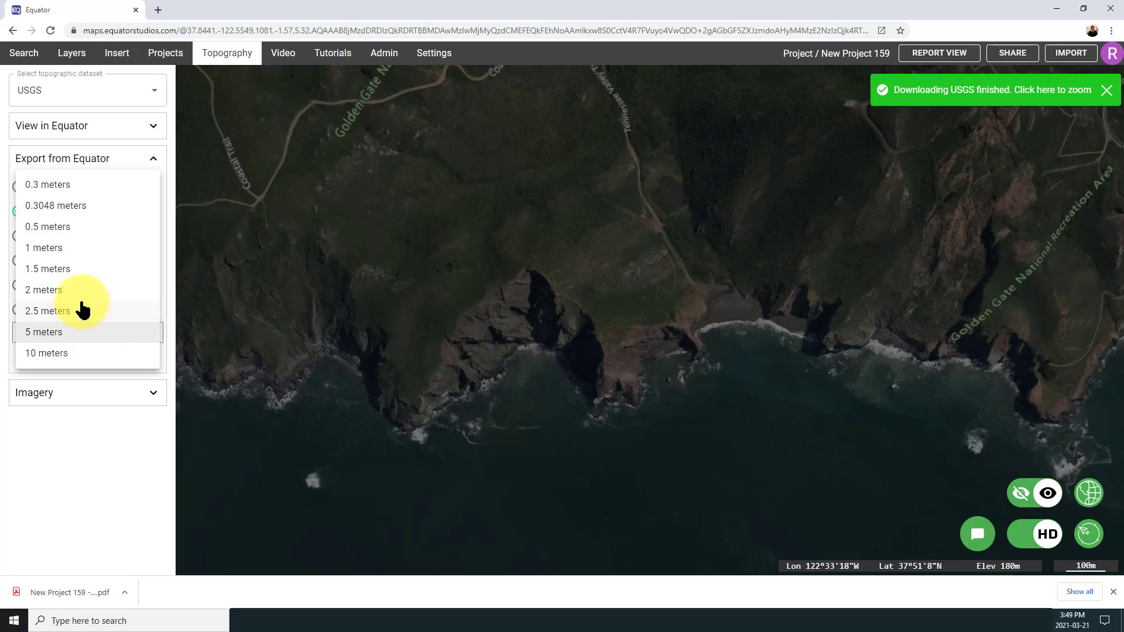
{"action": "left_click", "coordinate": [53, 250]}
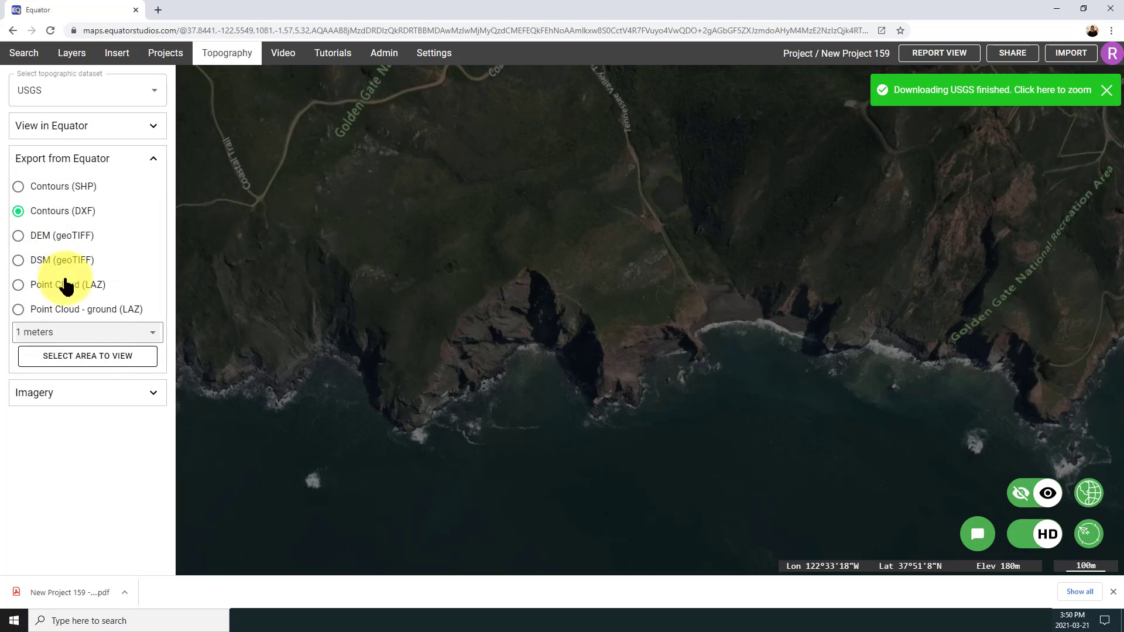
Step: Mark the area to process over the coastal headland and confirm the contour export
{"action": "left_click", "coordinate": [92, 356]}
{"action": "left_click", "coordinate": [341, 364]}
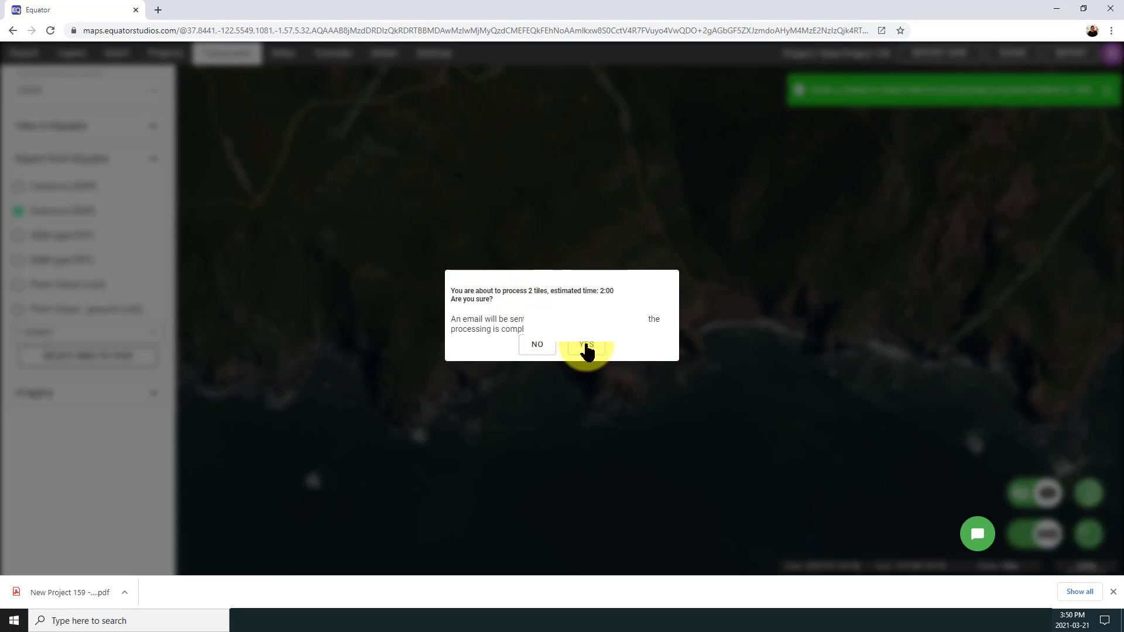
{"action": "left_click", "coordinate": [584, 346]}
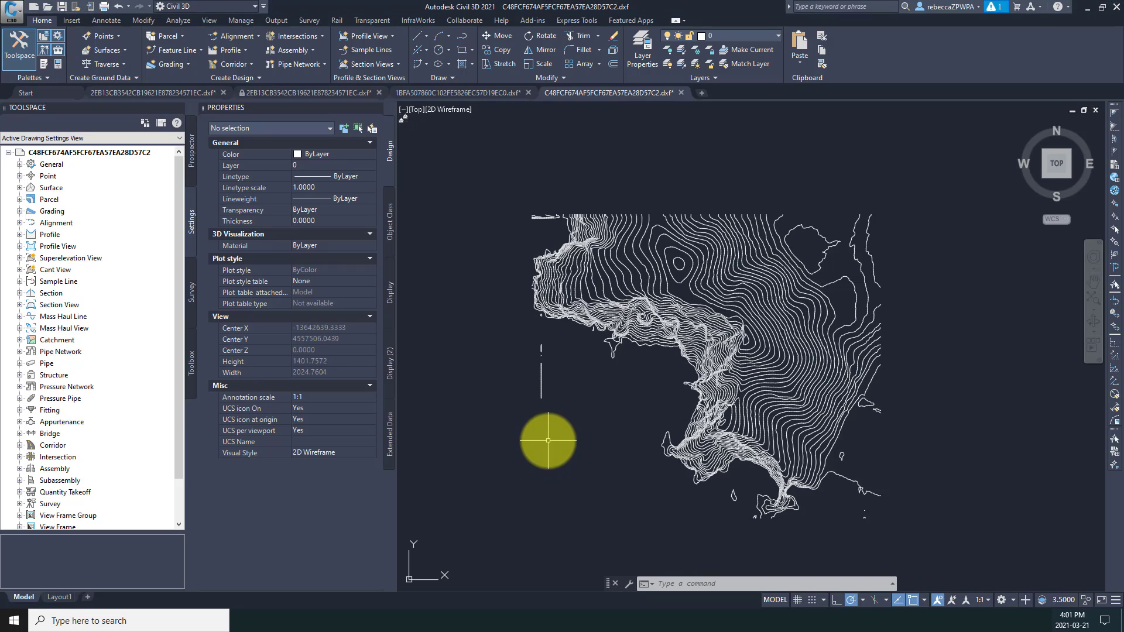
Step: Switch to Civil 3D and check the elevation of the outermost shoreline contour in the exported DXF drawing
{"action": "key", "text": "Return"}
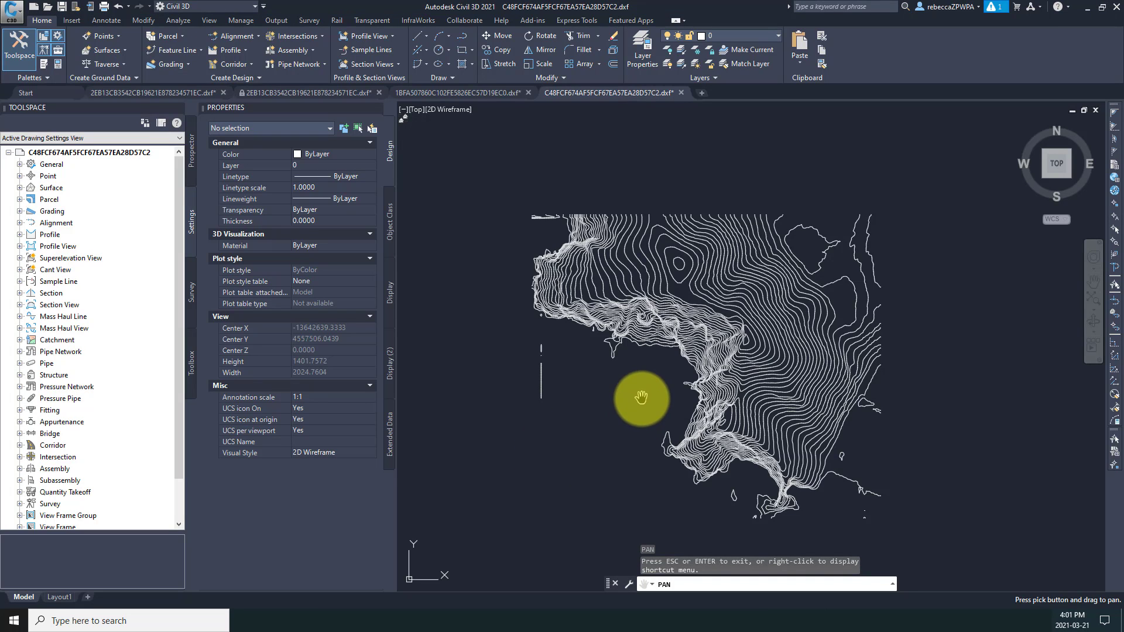
{"action": "mouse_move", "coordinate": [642, 394]}
{"action": "left_mouse_down"}
{"action": "mouse_move", "coordinate": [671, 369]}
{"action": "mouse_move", "coordinate": [677, 418]}
{"action": "left_mouse_up"}
{"action": "scroll", "coordinate": [672, 369], "scroll_direction": "up", "scroll_amount": 2}
{"action": "key", "text": "Escape"}
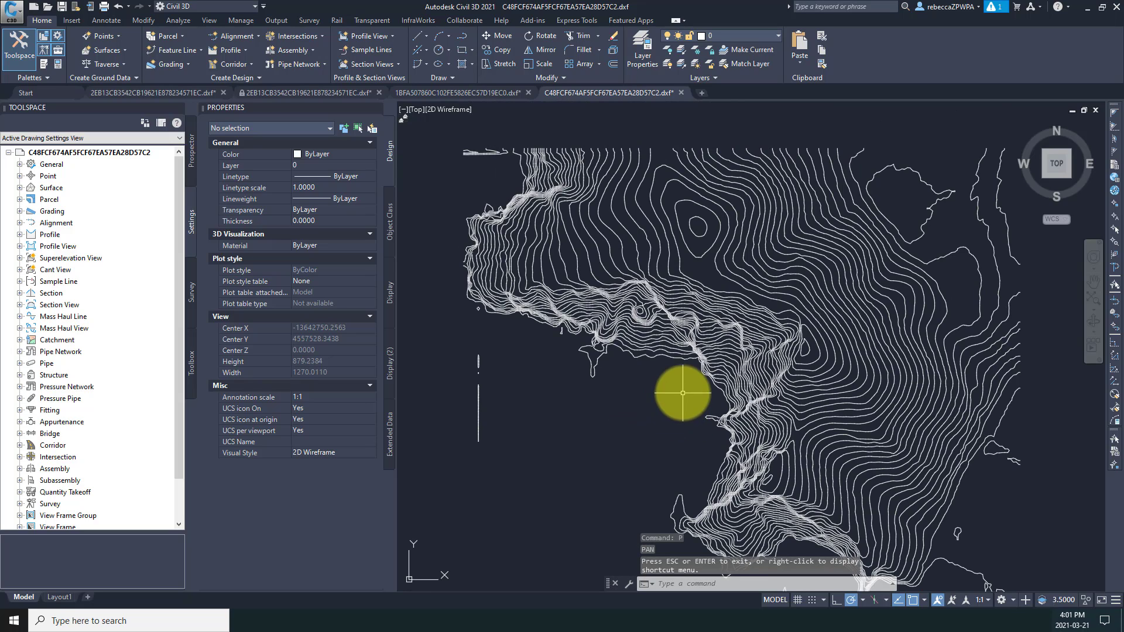
{"action": "left_click", "coordinate": [670, 357]}
{"action": "mouse_move", "coordinate": [671, 356]}
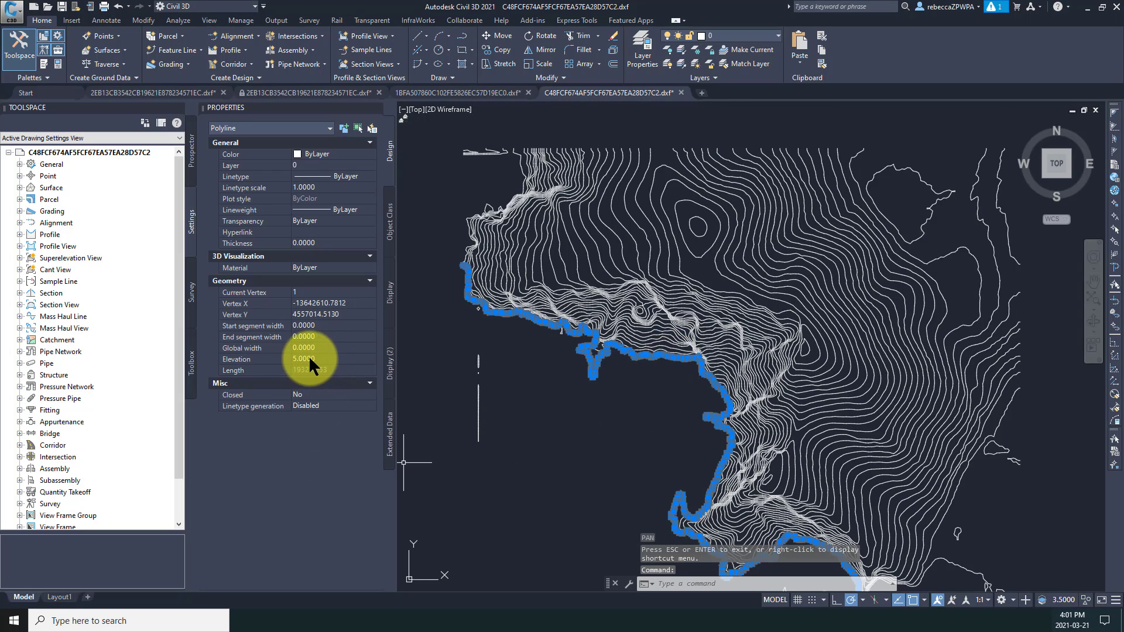
{"action": "key", "text": "Escape"}
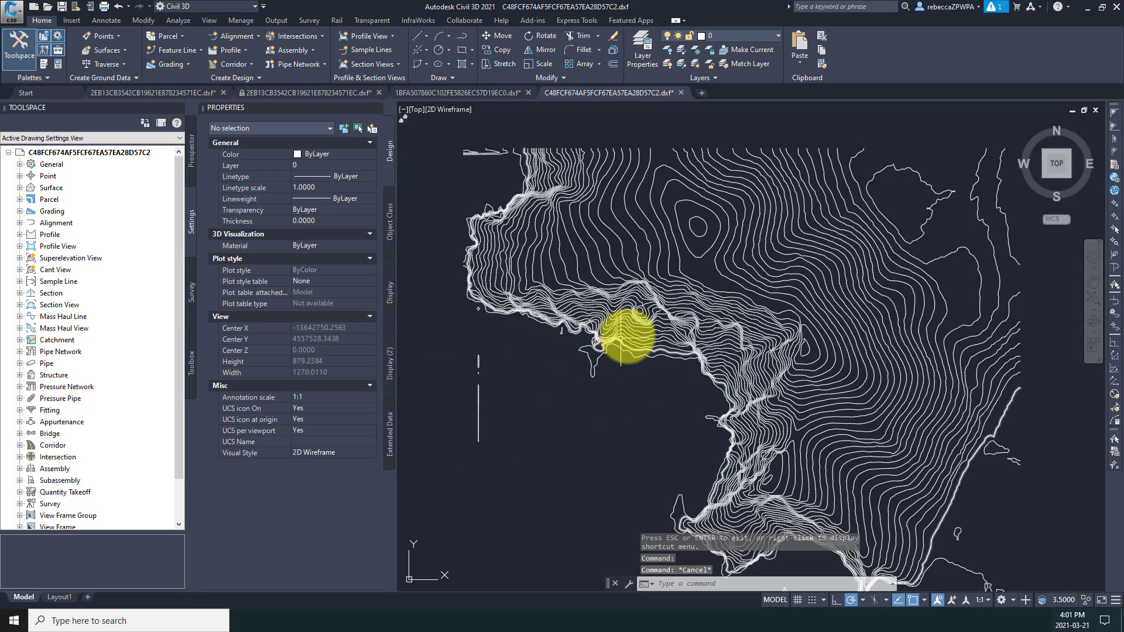
Step: Check the elevation of the closed contour ring around the hilltop and look over the whole contour drawing
{"action": "left_click", "coordinate": [694, 253]}
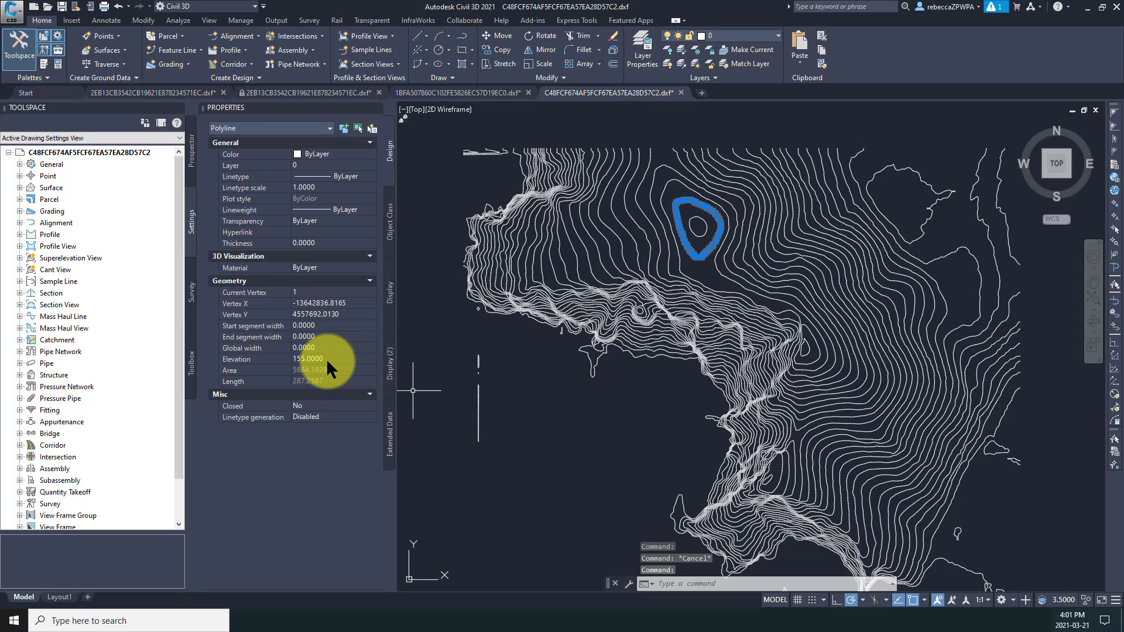
{"action": "key", "text": "Escape"}
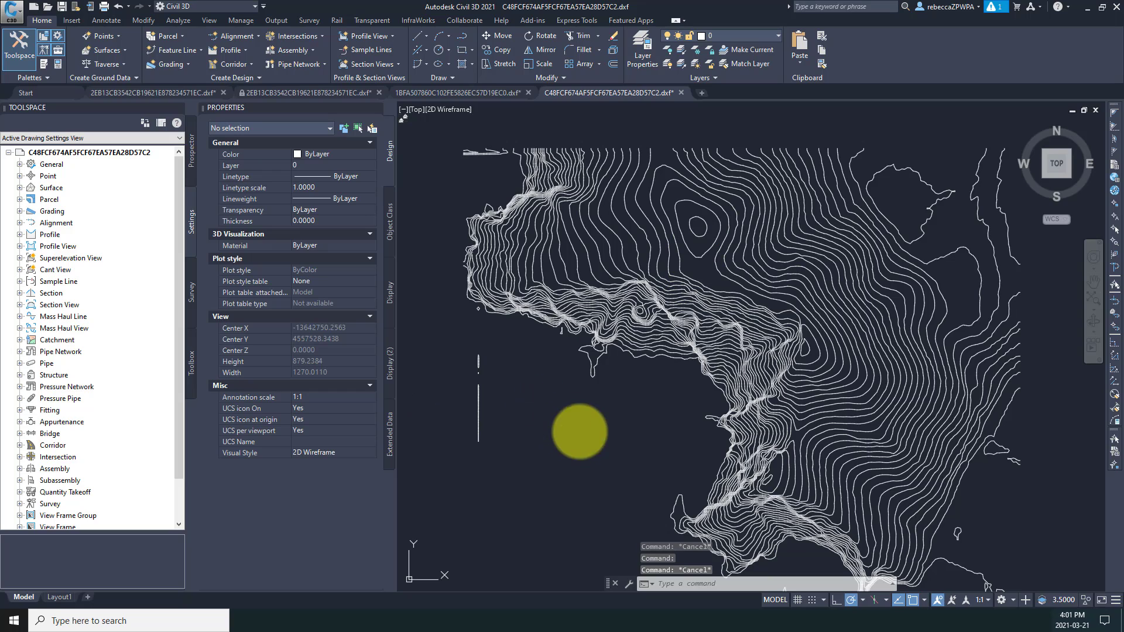
{"action": "mouse_move", "coordinate": [576, 437]}
{"action": "middle_mouse_down"}
{"action": "mouse_move", "coordinate": [539, 469]}
{"action": "mouse_move", "coordinate": [534, 402]}
{"action": "mouse_move", "coordinate": [592, 402]}
{"action": "middle_mouse_up"}
{"action": "scroll", "coordinate": [535, 403], "scroll_direction": "down", "scroll_amount": 2}
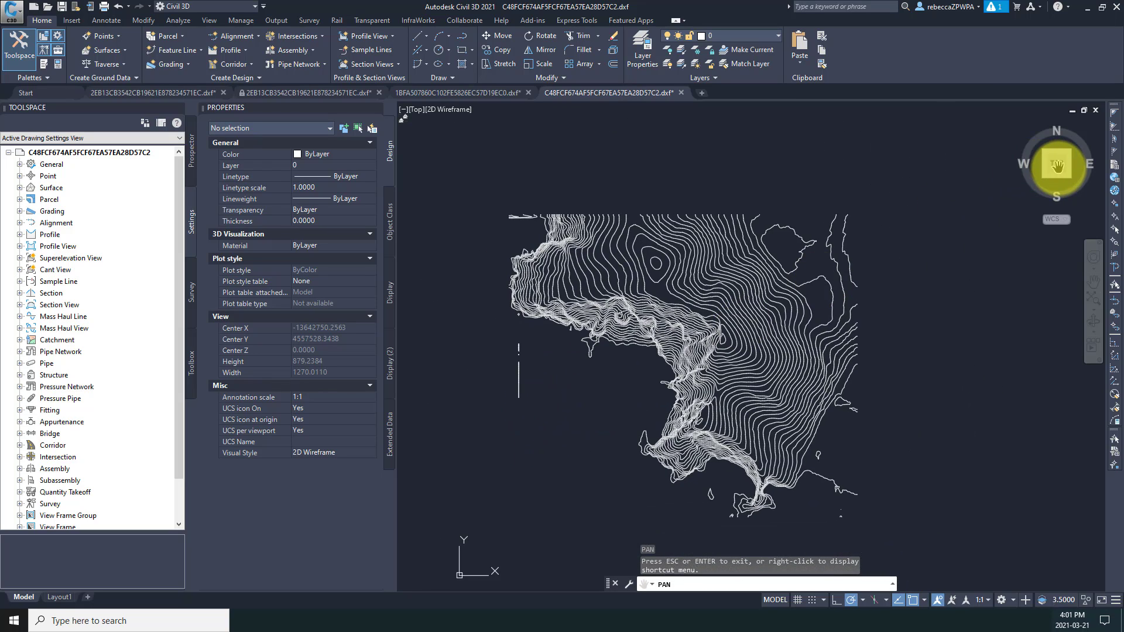
{"action": "left_click_drag", "start_coordinate": [1057, 167], "coordinate": [1066, 136]}
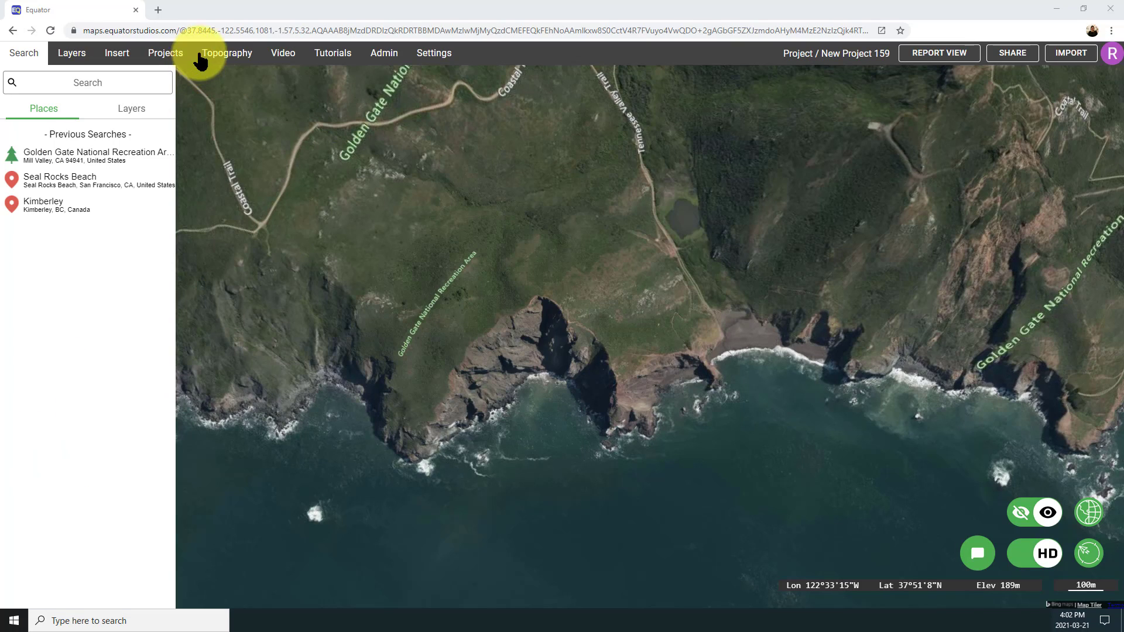
Step: Switch back to Equator and load a USGS point cloud for an area outlined along the headland's shoreline and across the grassland behind it
{"action": "left_click", "coordinate": [217, 53]}
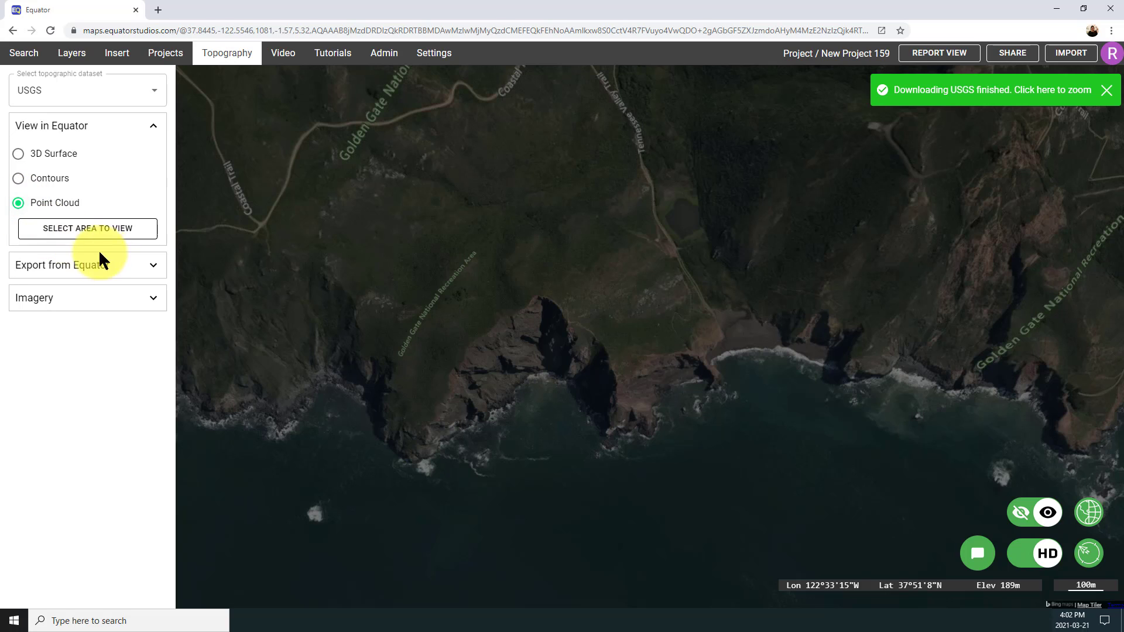
{"action": "left_click", "coordinate": [153, 268]}
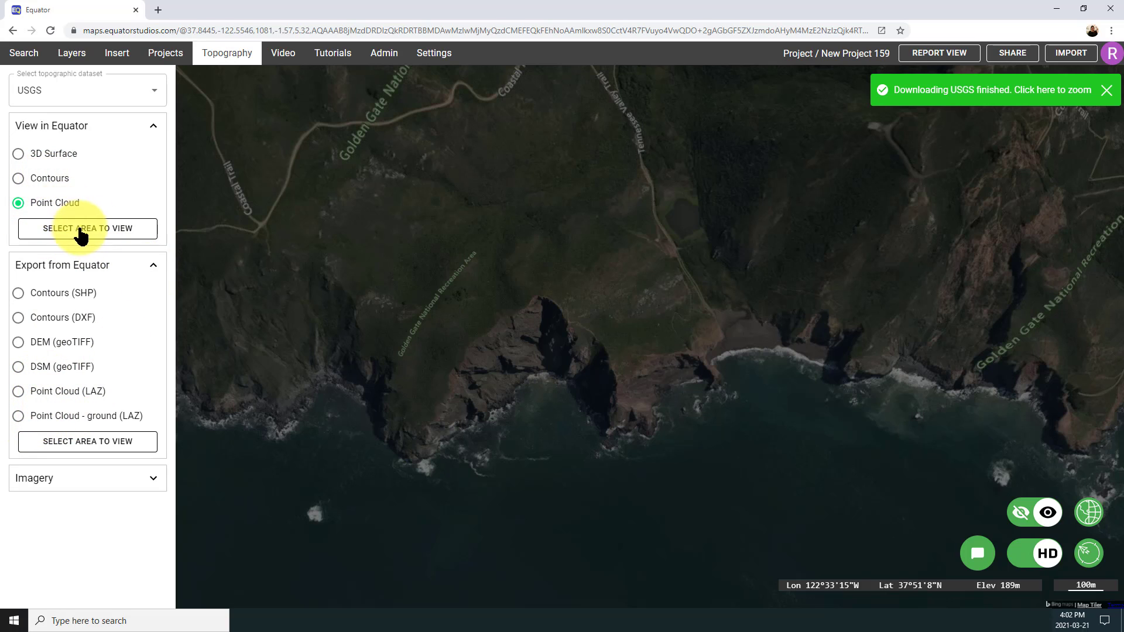
{"action": "left_click", "coordinate": [60, 228]}
{"action": "left_click_drag", "start_coordinate": [443, 209], "coordinate": [330, 386]}
{"action": "left_click", "coordinate": [331, 391]}
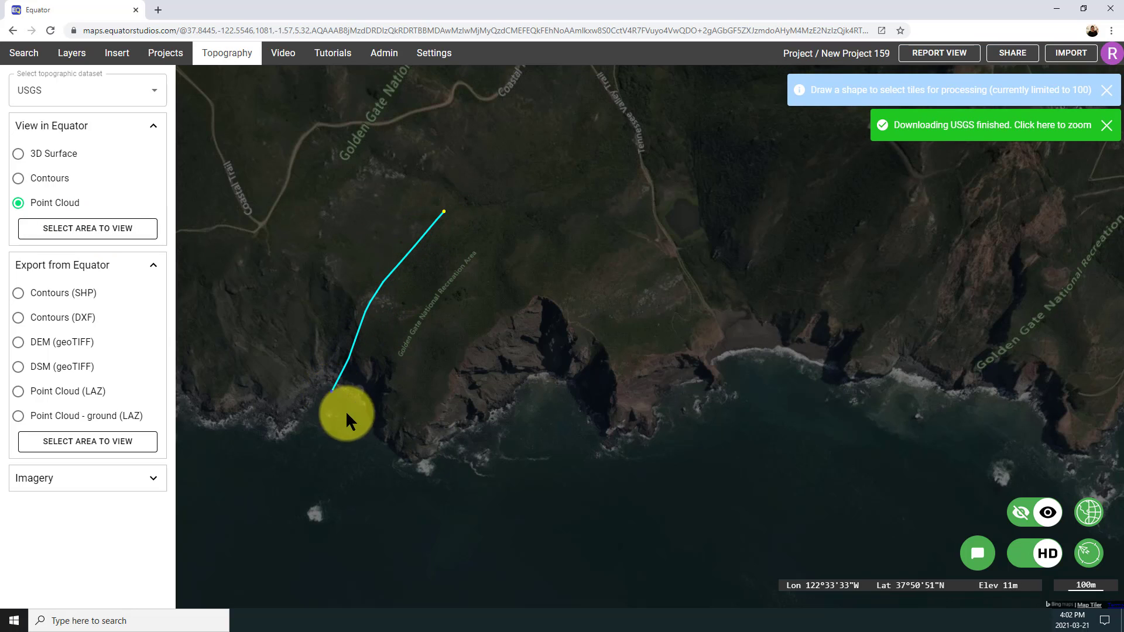
{"action": "left_click", "coordinate": [421, 486]}
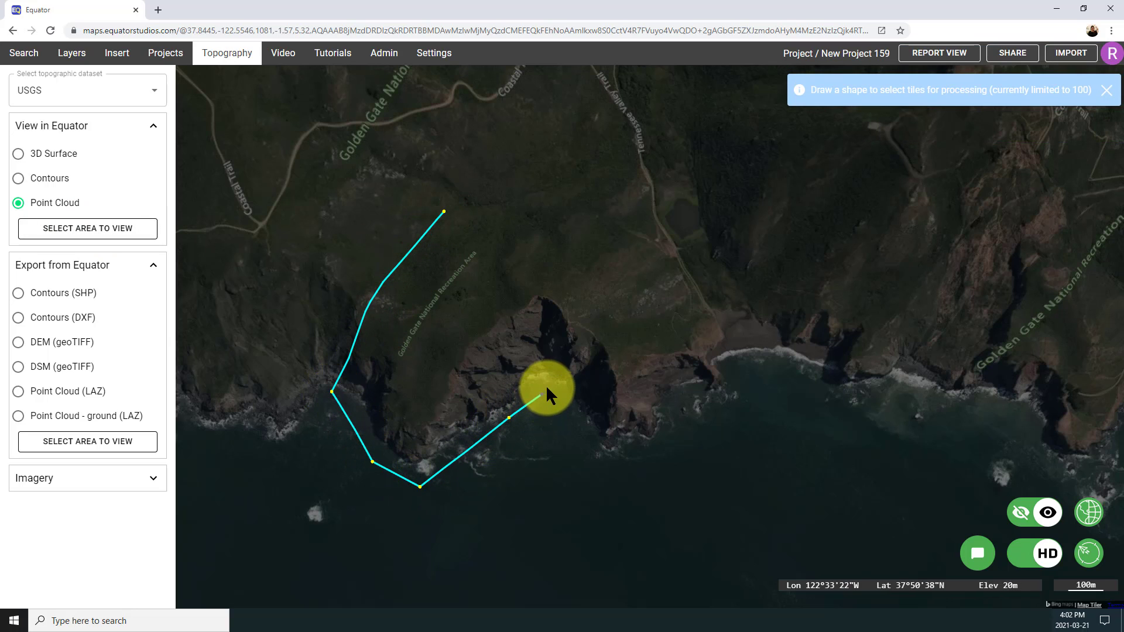
{"action": "left_click", "coordinate": [609, 469]}
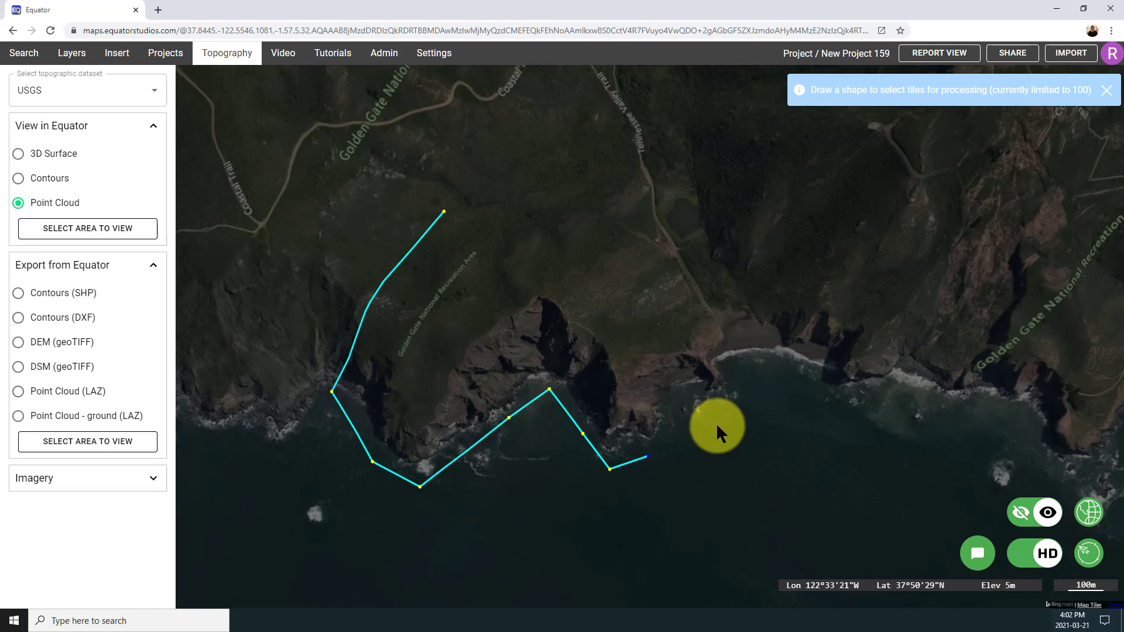
{"action": "left_click", "coordinate": [763, 386]}
{"action": "left_click", "coordinate": [443, 210]}
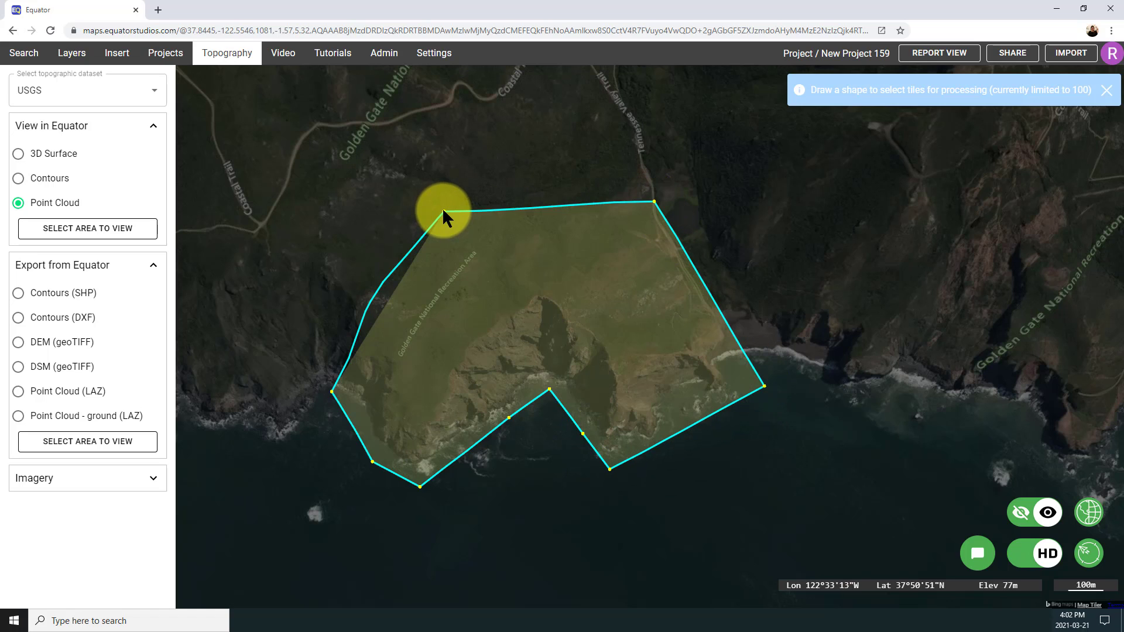
{"action": "left_click", "coordinate": [587, 354]}
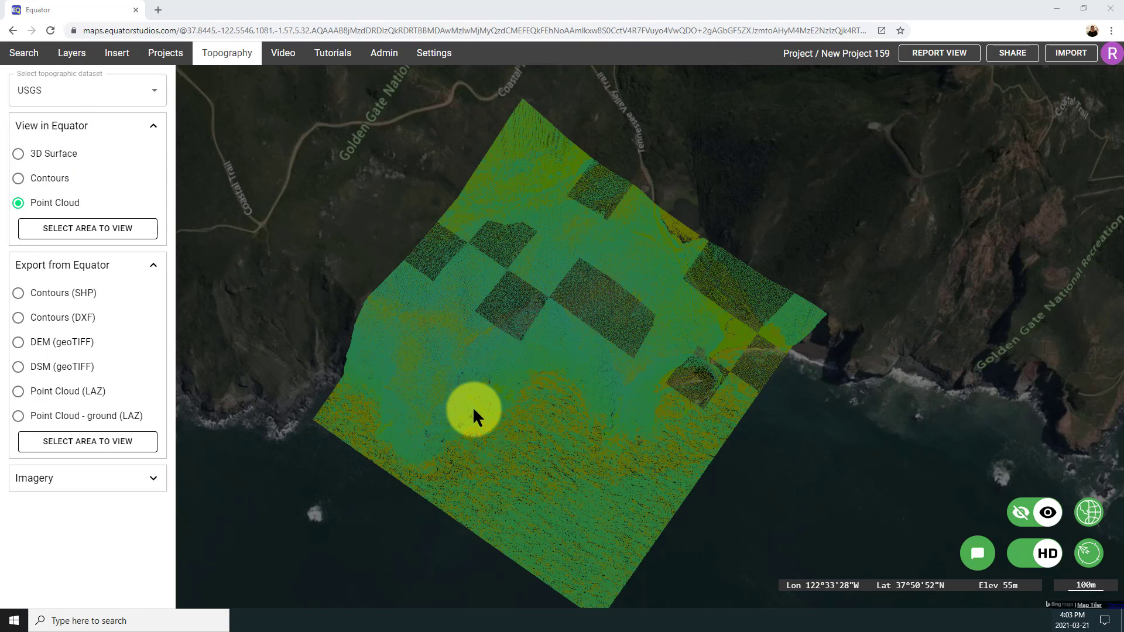
Step: Examine the point cloud obliquely from the sea, hide the base imagery beneath it, and open the layer list
{"action": "left_click_drag", "start_coordinate": [476, 387], "coordinate": [482, 370]}
{"action": "scroll", "coordinate": [553, 404], "scroll_direction": "up", "scroll_amount": 5}
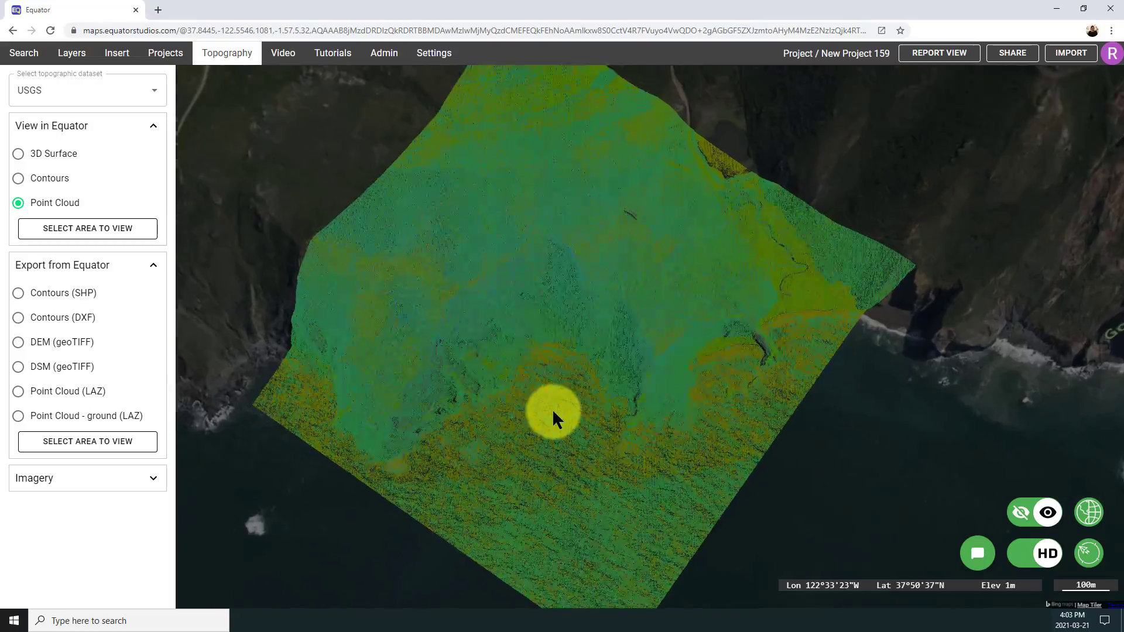
{"action": "middle_click_drag", "start_coordinate": [546, 392], "coordinate": [521, 387]}
{"action": "middle_click_drag", "start_coordinate": [593, 367], "coordinate": [608, 359]}
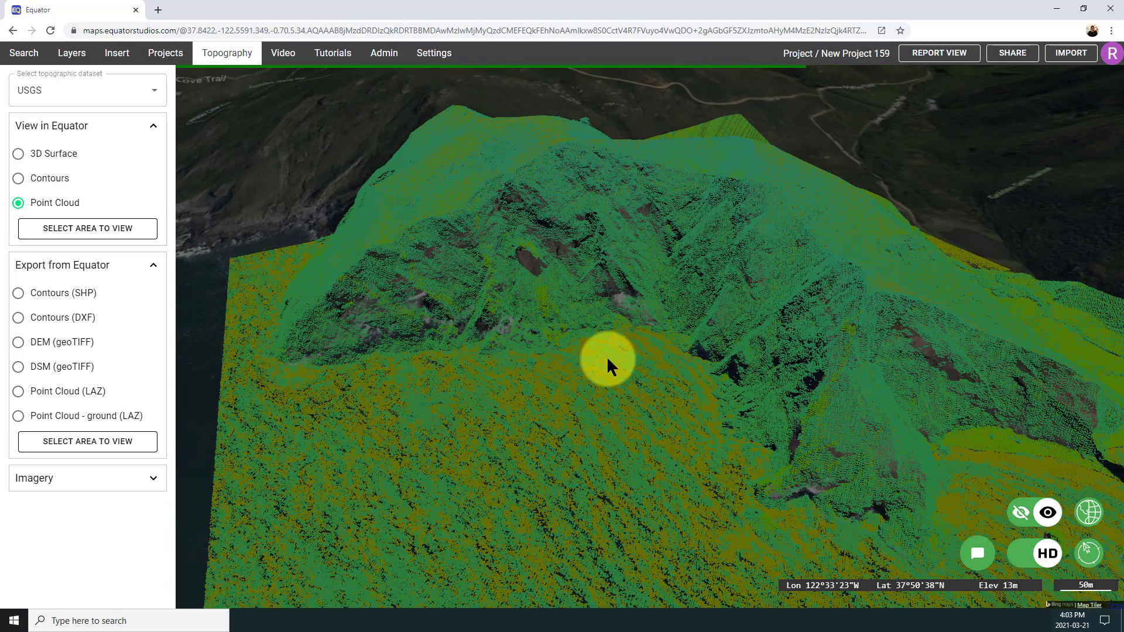
{"action": "left_click", "coordinate": [1045, 514]}
{"action": "left_click_drag", "start_coordinate": [672, 443], "coordinate": [622, 471]}
{"action": "left_click", "coordinate": [72, 54]}
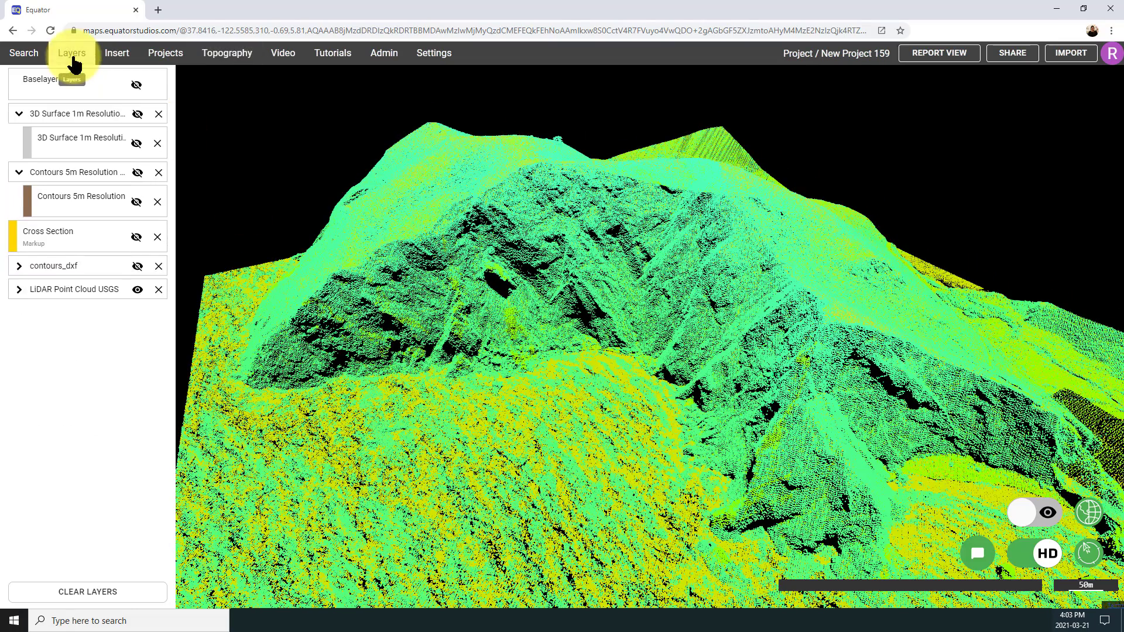
Step: Open the LiDAR point cloud's colour settings and set the intensity weight to 1 and the height weight to 0
{"action": "left_click", "coordinate": [19, 290]}
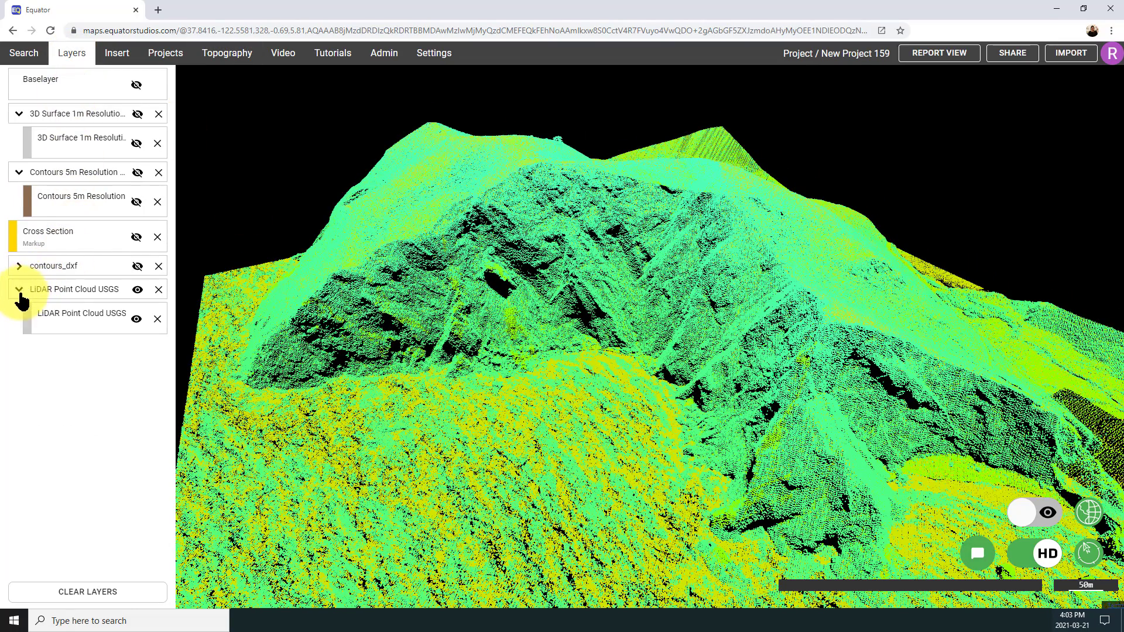
{"action": "left_click", "coordinate": [66, 316]}
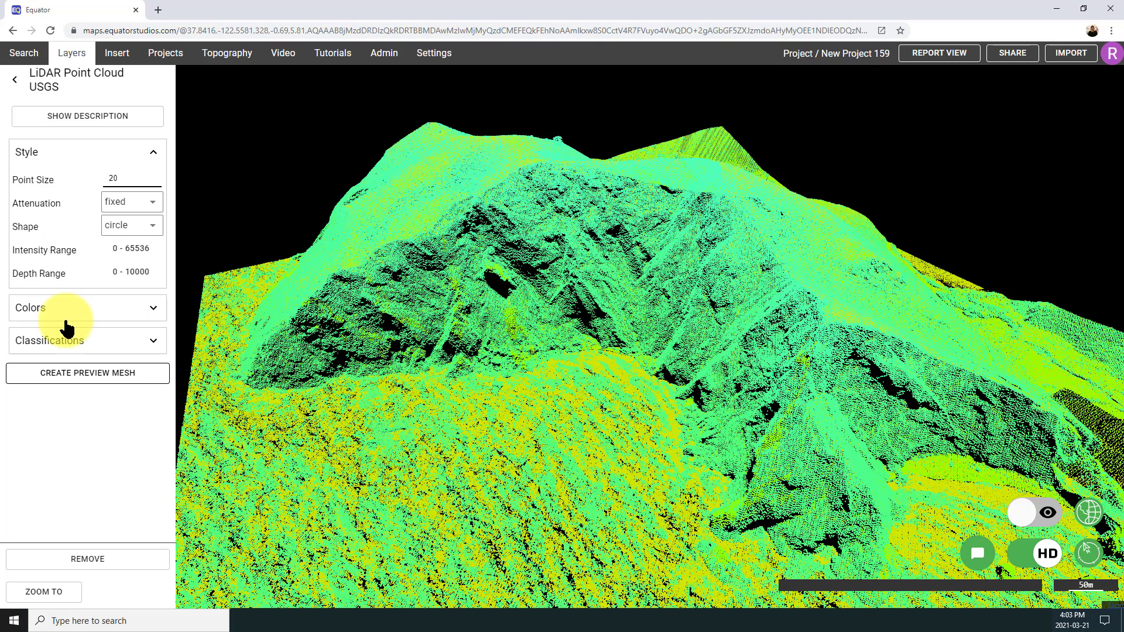
{"action": "left_click", "coordinate": [153, 310]}
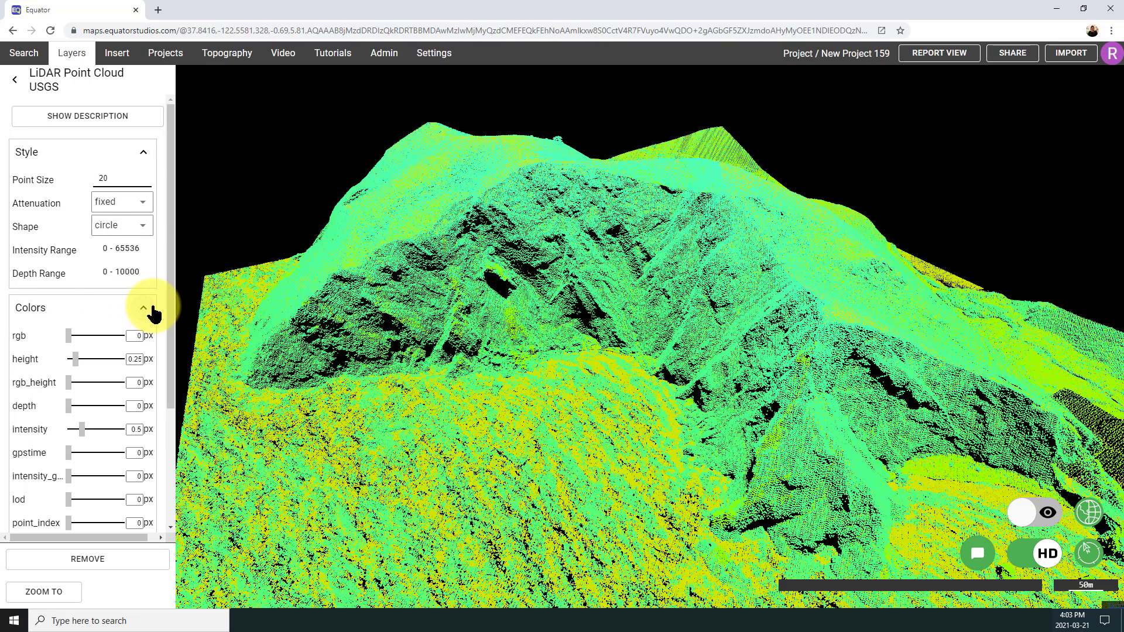
{"action": "left_click", "coordinate": [149, 159]}
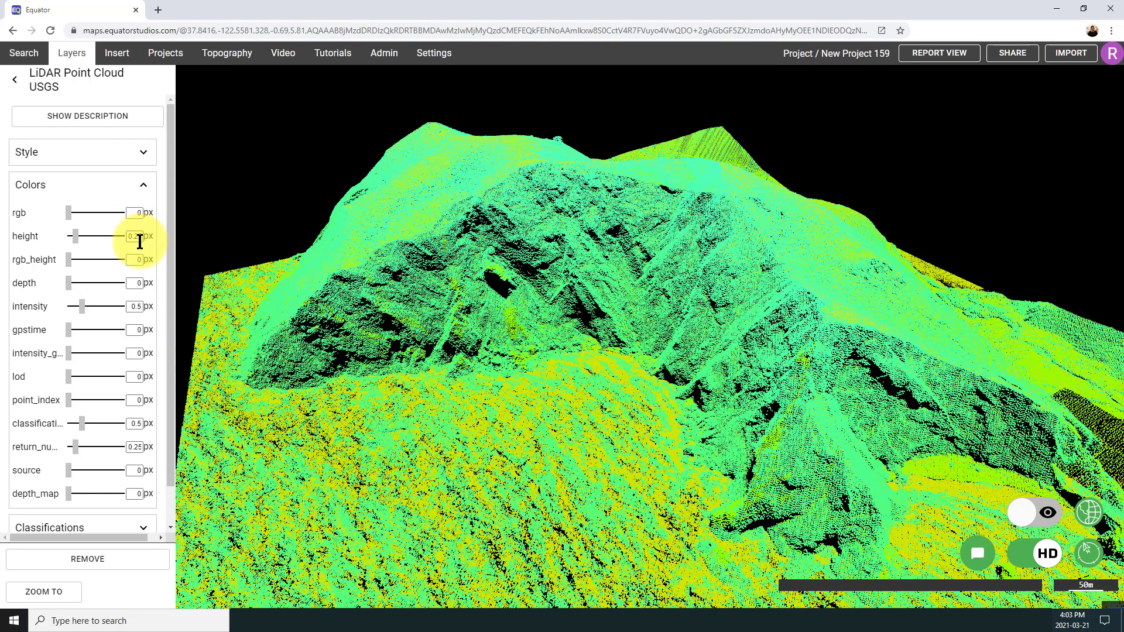
{"action": "left_click_drag", "start_coordinate": [130, 307], "coordinate": [141, 307]}
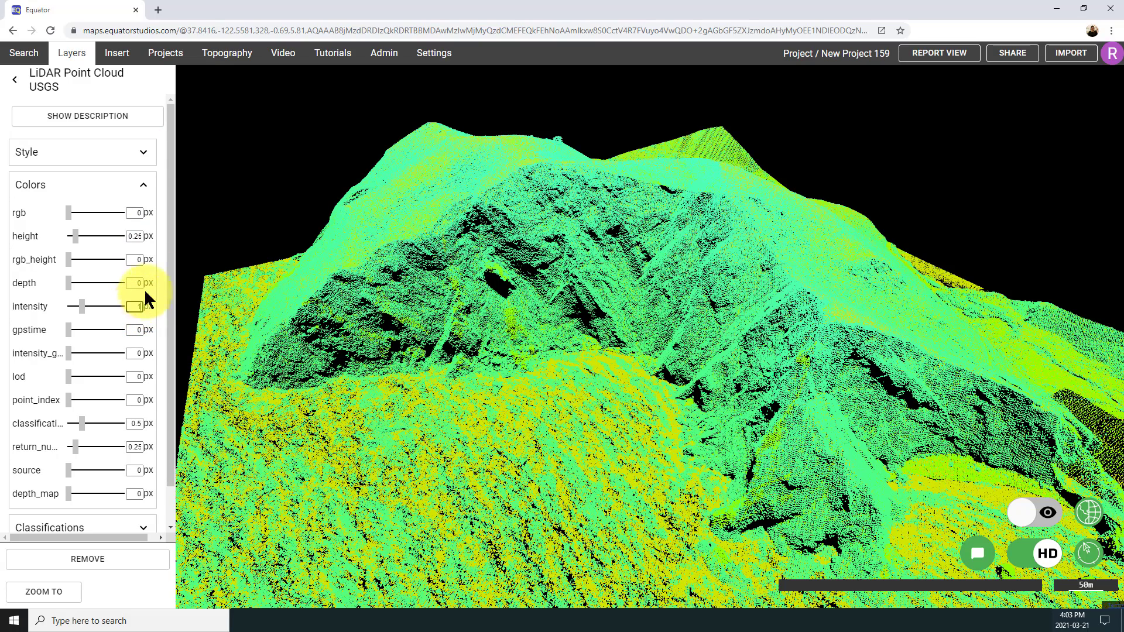
{"action": "left_click_drag", "start_coordinate": [128, 237], "coordinate": [146, 232]}
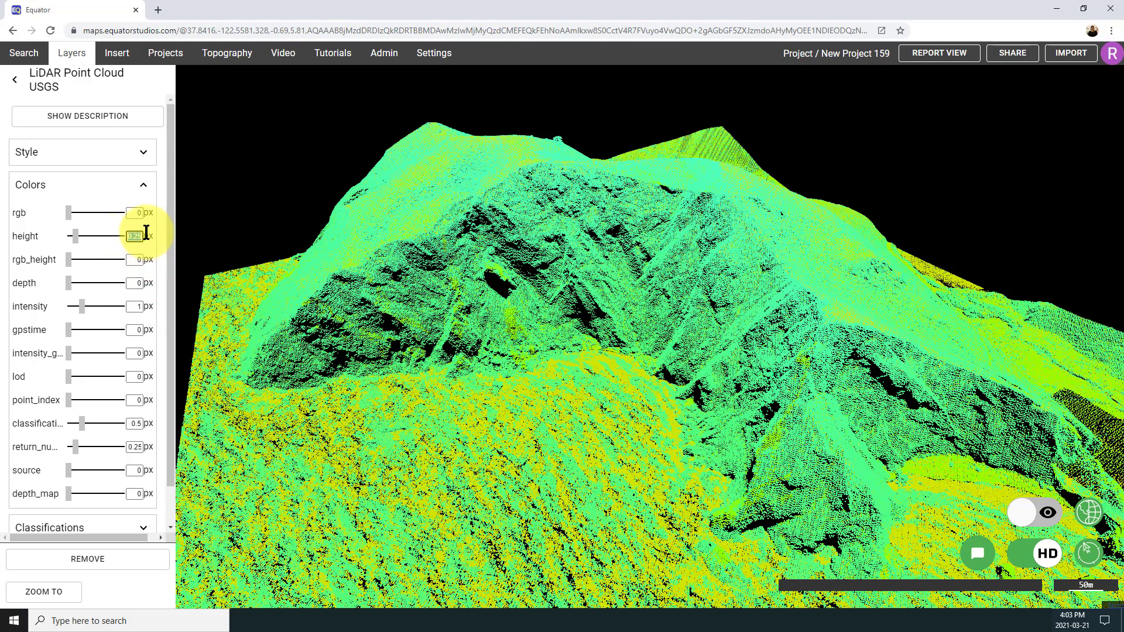
{"action": "type", "text": "0"}
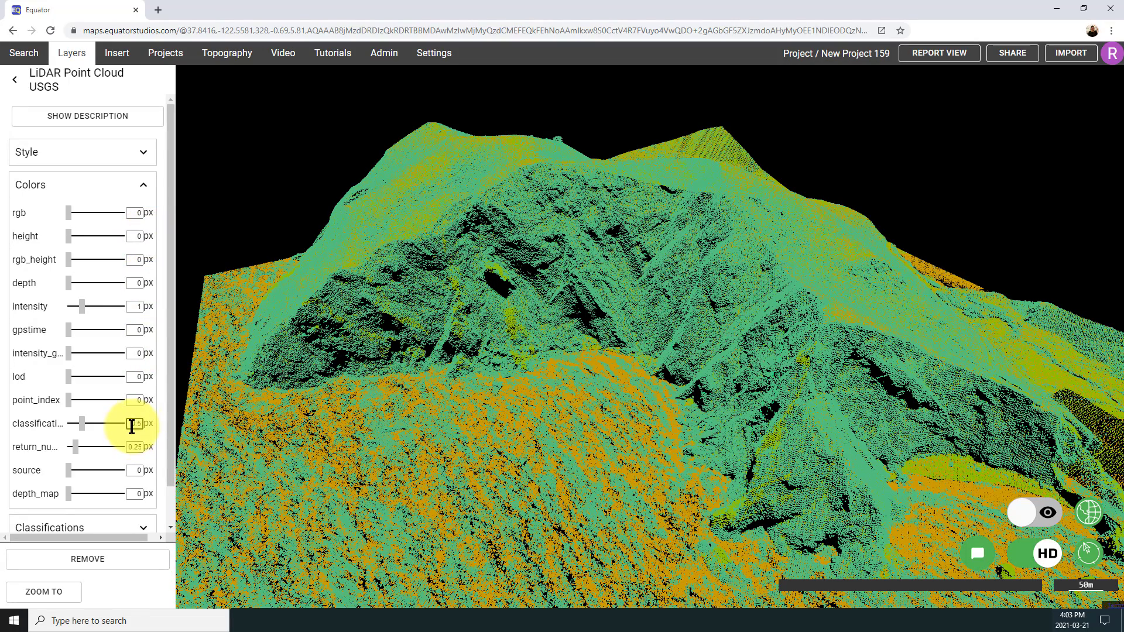
Step: Set the point cloud's classification and return number colour weights to 0 and its intensity weight to 250
{"action": "left_click_drag", "start_coordinate": [131, 426], "coordinate": [142, 448]}
{"action": "type", "text": "00"}
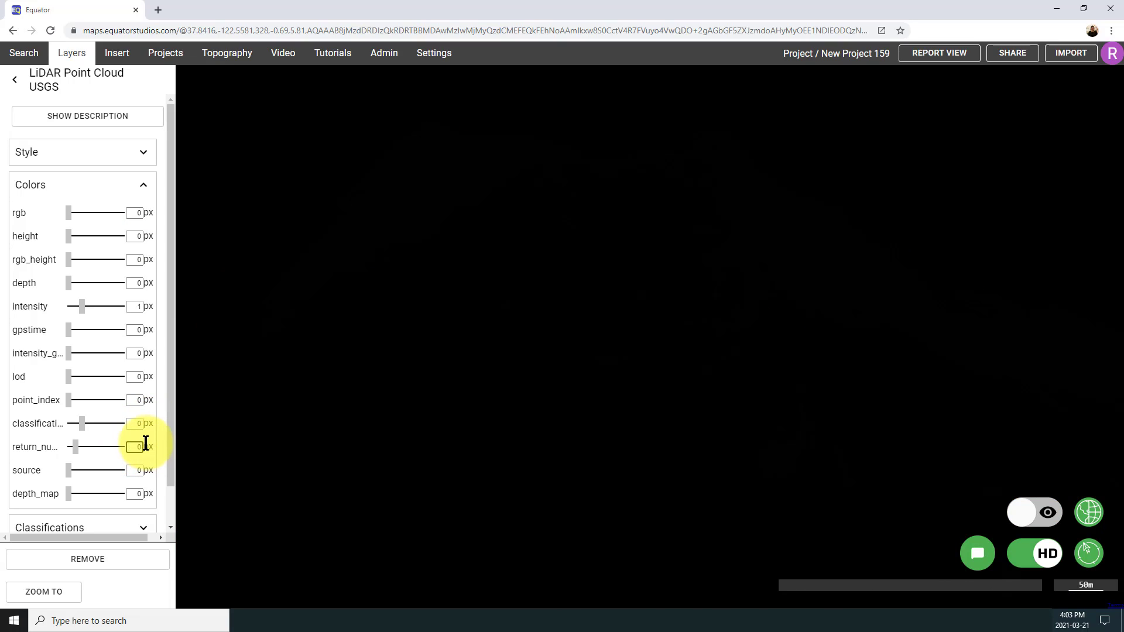
{"action": "left_click_drag", "start_coordinate": [131, 306], "coordinate": [147, 302]}
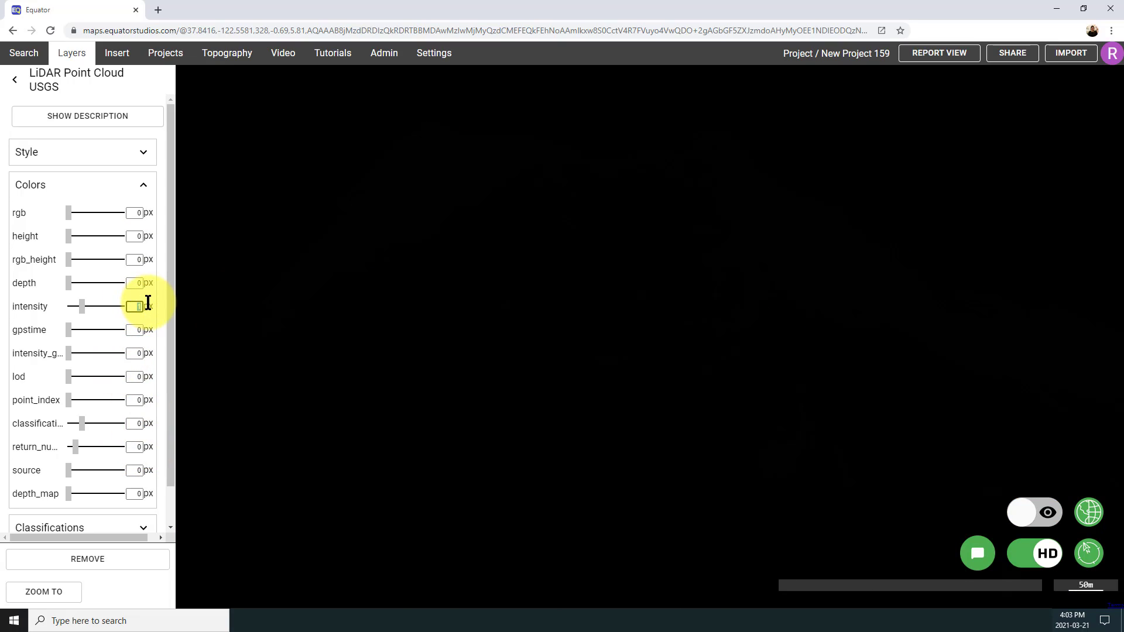
{"action": "type", "text": "250"}
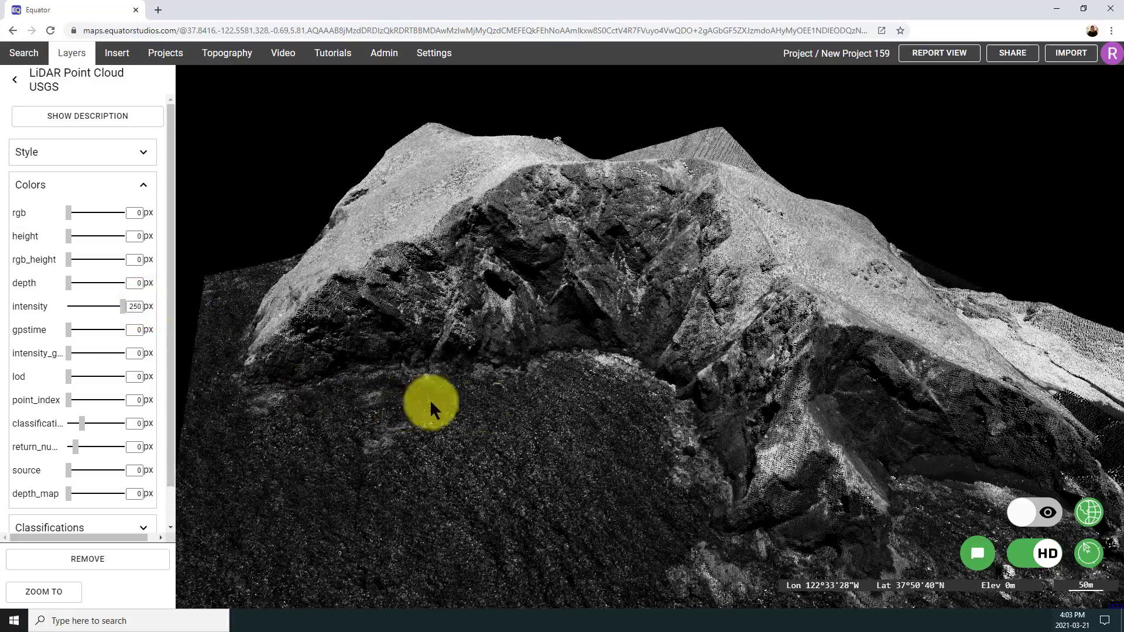
Step: Draw a cross-section line about 357 m long from the hilltop over the cliff into the sea and view its elevation profile
{"action": "left_click_drag", "start_coordinate": [490, 411], "coordinate": [610, 520]}
{"action": "scroll", "coordinate": [609, 517], "scroll_direction": "down", "scroll_amount": 5}
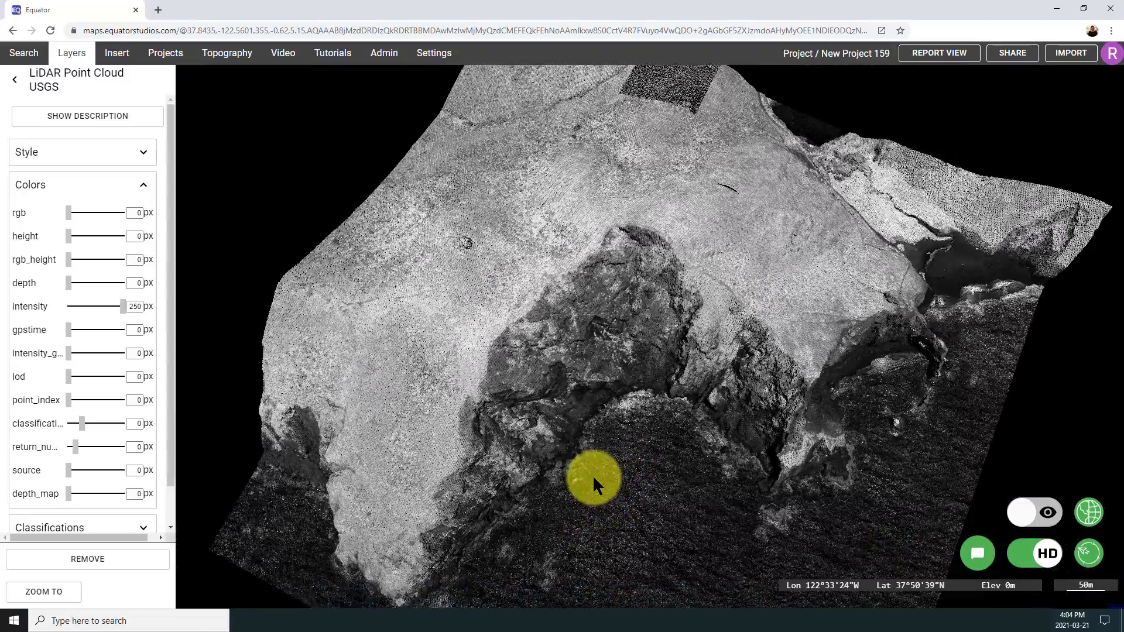
{"action": "left_click", "coordinate": [113, 56]}
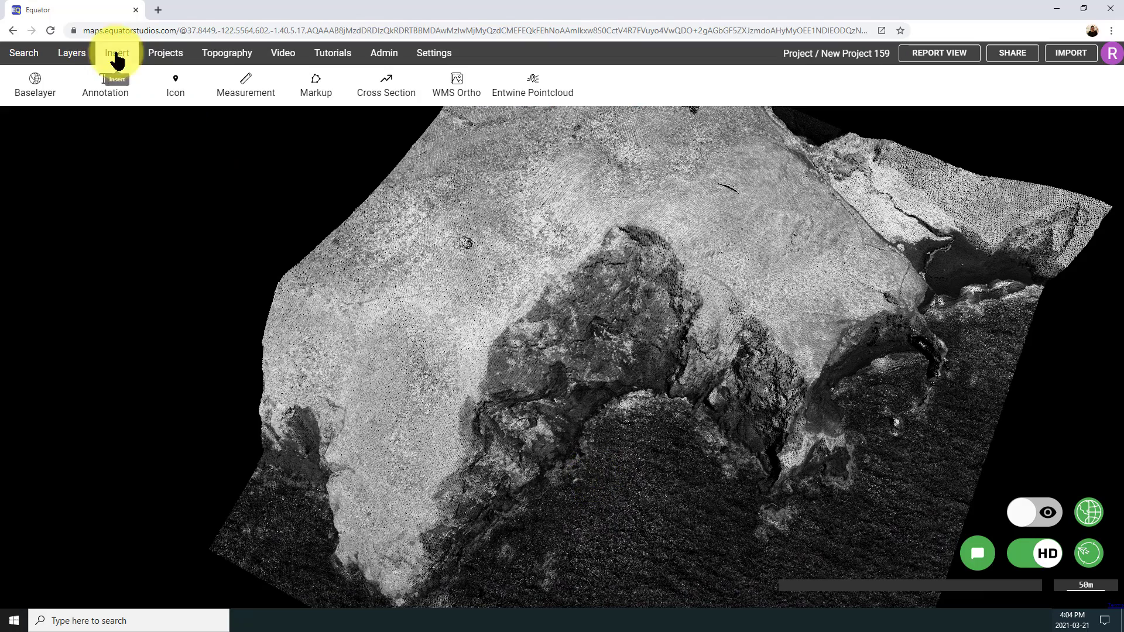
{"action": "left_click", "coordinate": [389, 85]}
{"action": "left_click", "coordinate": [456, 240]}
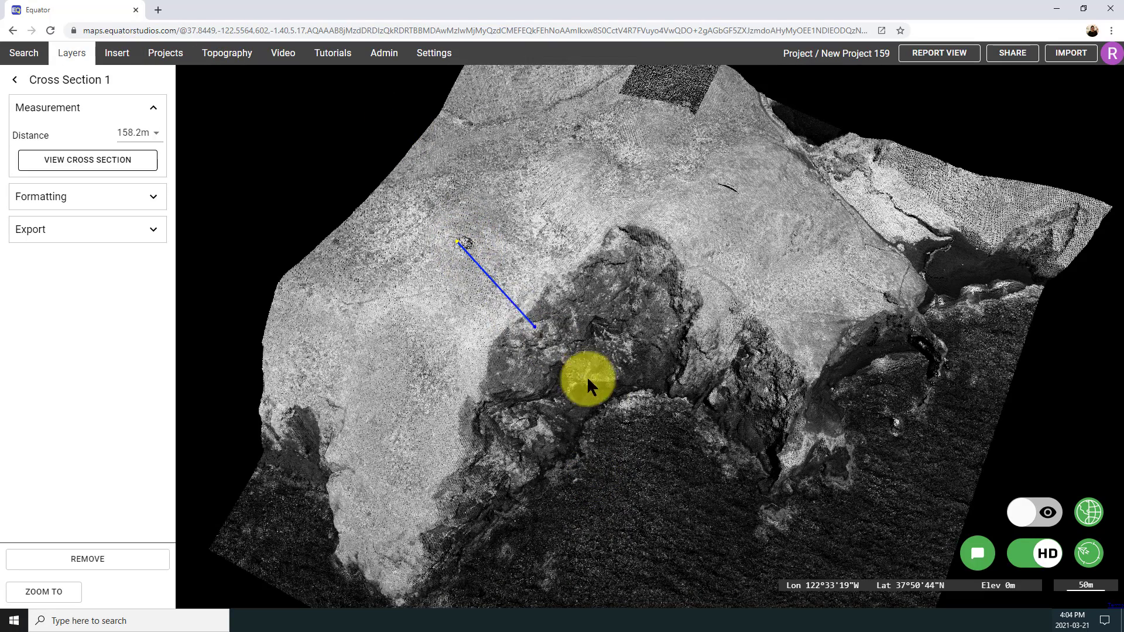
{"action": "left_click", "coordinate": [633, 445]}
{"action": "left_click", "coordinate": [92, 159]}
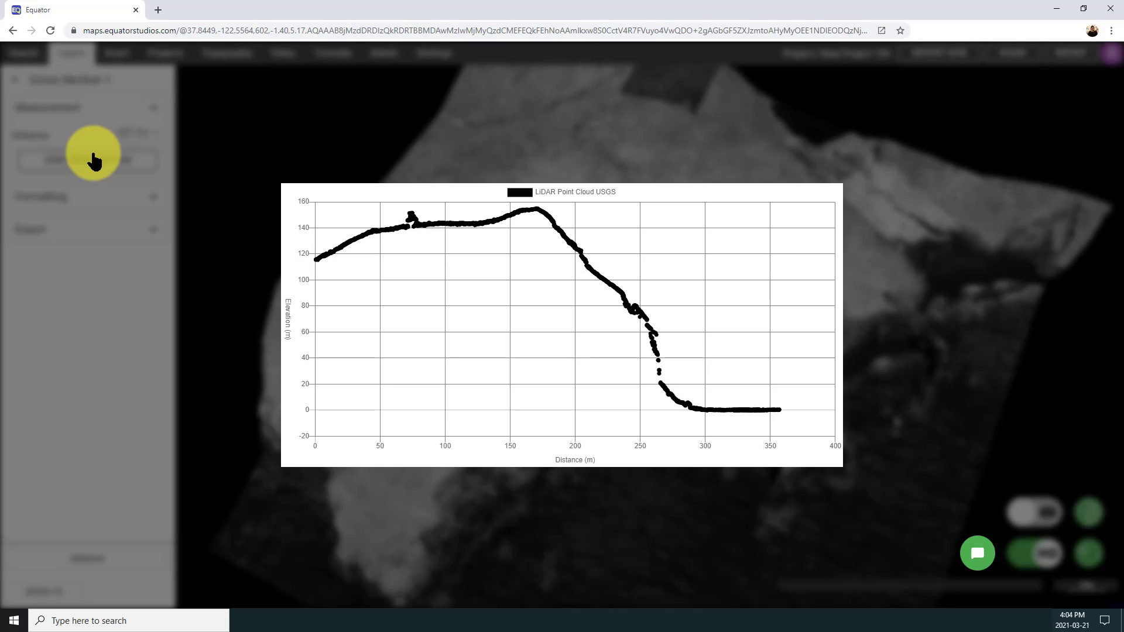
{"action": "left_click", "coordinate": [546, 543]}
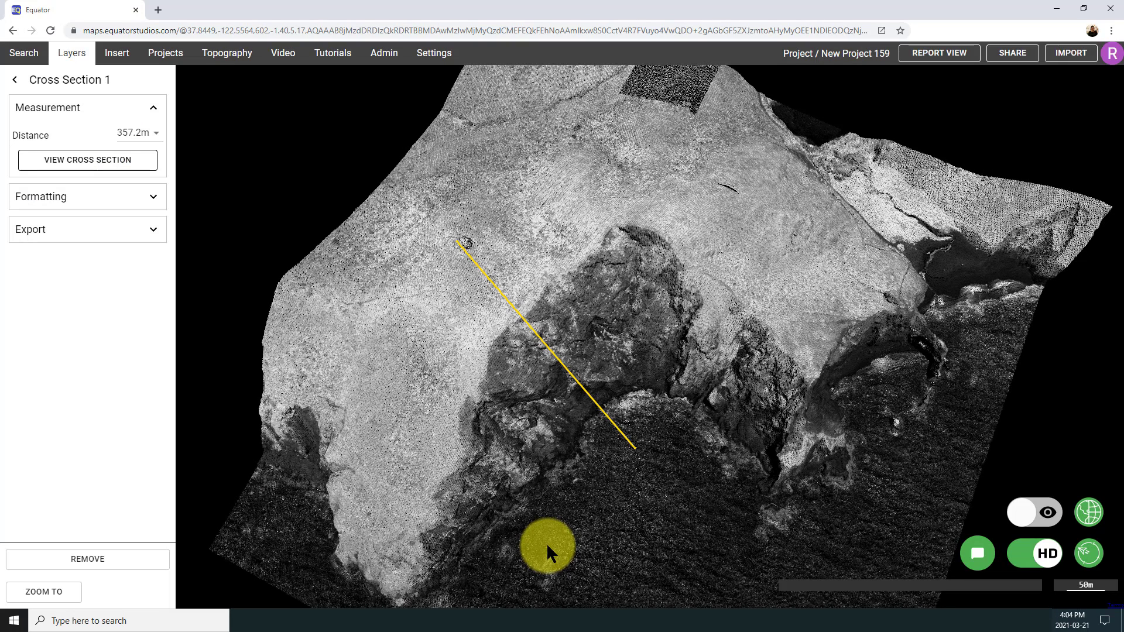
Step: Delete the point cloud's cross section, Cross Section 1, from the layer list
{"action": "left_click", "coordinate": [16, 80]}
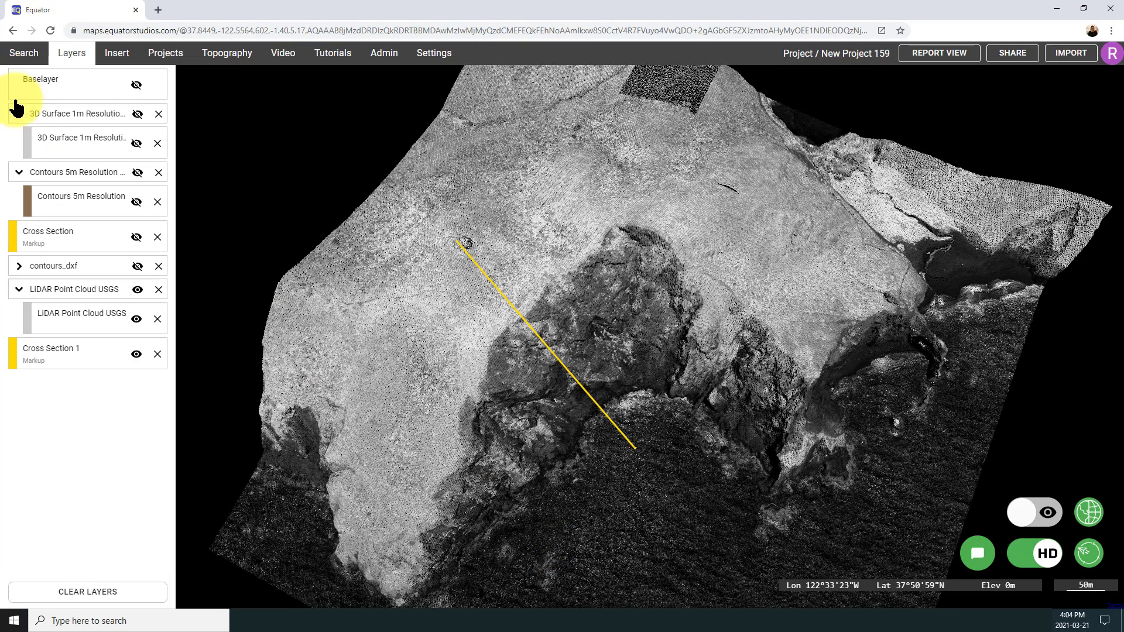
{"action": "left_click", "coordinate": [157, 354]}
{"action": "left_click", "coordinate": [585, 353]}
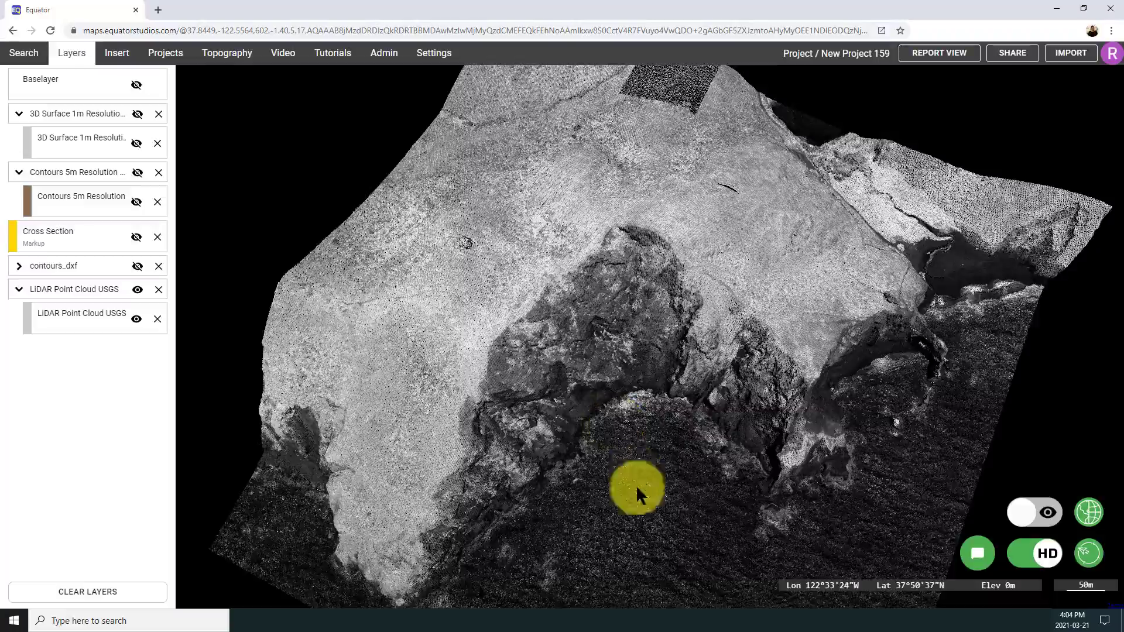
Step: Examine the cliff face up close from the sea and show the base imagery beneath the point cloud again
{"action": "middle_click_drag", "start_coordinate": [636, 485], "coordinate": [607, 467]}
{"action": "scroll", "coordinate": [665, 443], "scroll_direction": "up", "scroll_amount": 2}
{"action": "scroll", "coordinate": [658, 468], "scroll_direction": "up", "scroll_amount": 3}
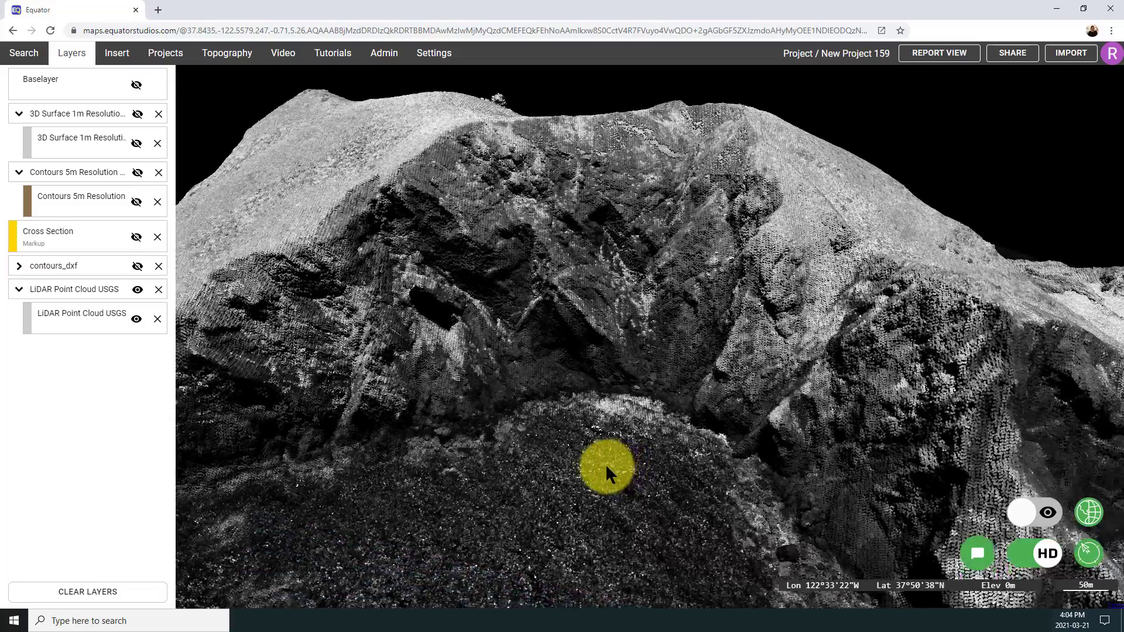
{"action": "left_click_drag", "start_coordinate": [605, 435], "coordinate": [630, 467]}
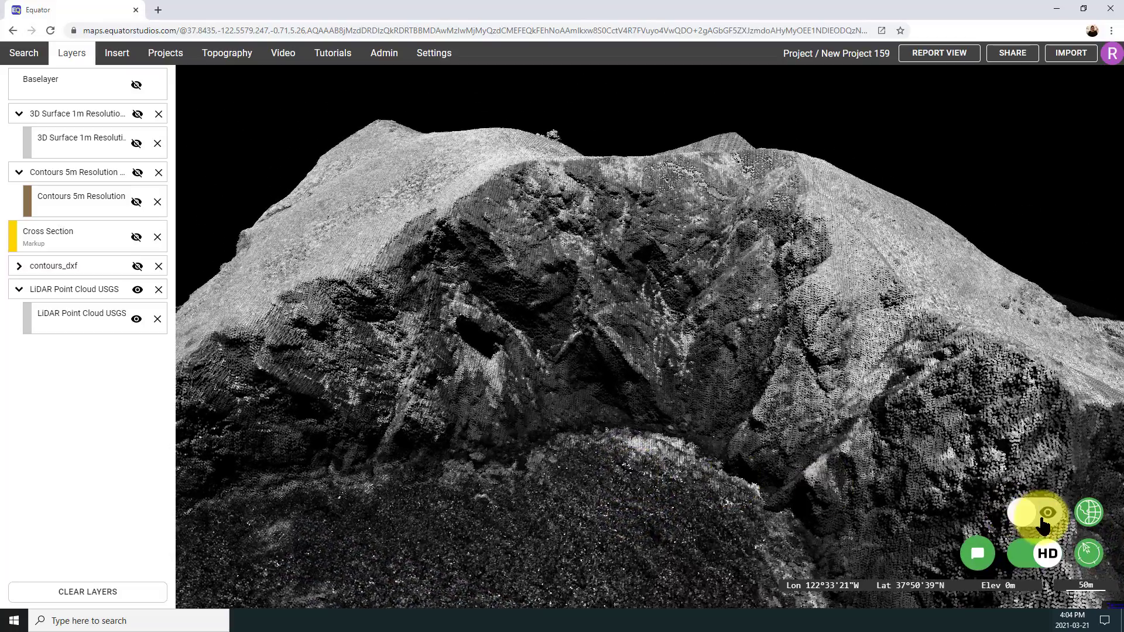
{"action": "left_click", "coordinate": [1043, 521]}
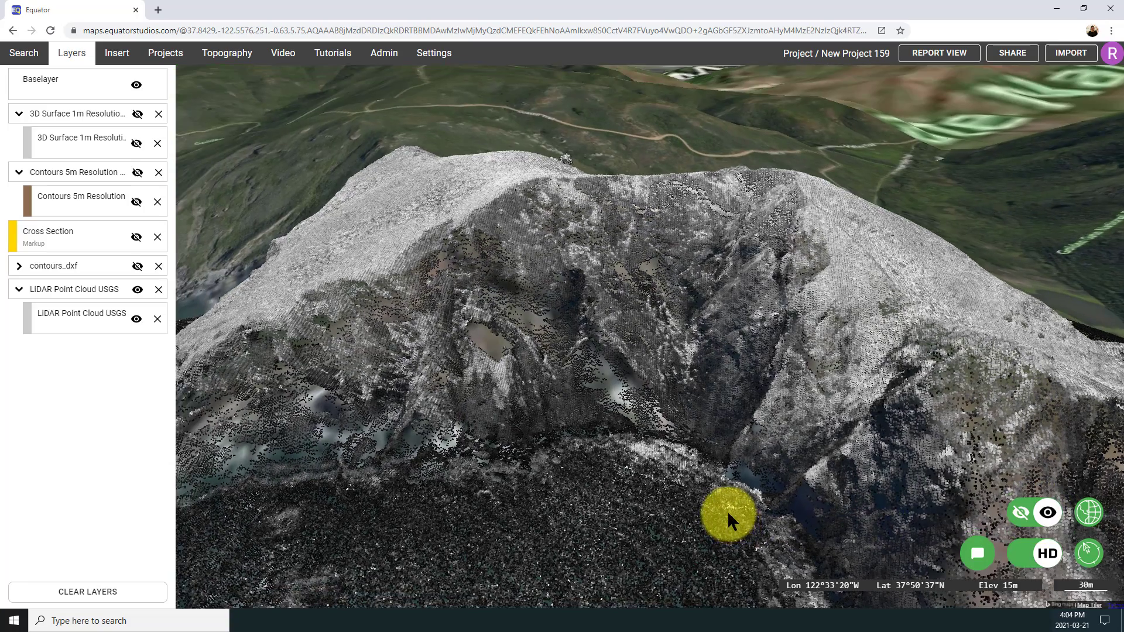
{"action": "middle_click_drag", "start_coordinate": [728, 513], "coordinate": [728, 511]}
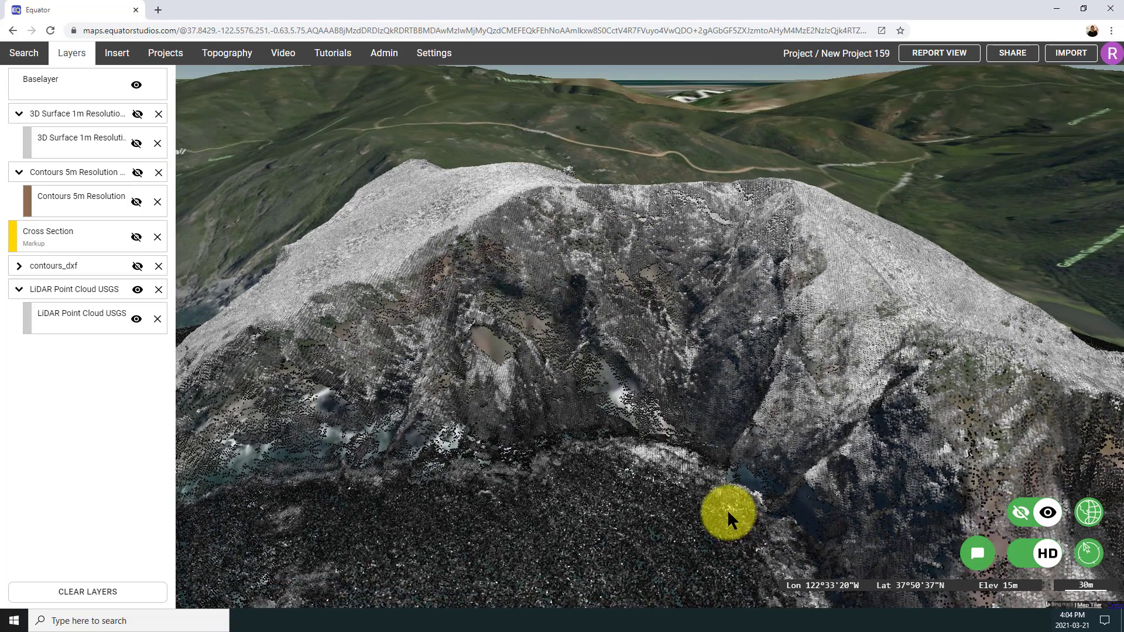
Step: Open the base layer's options and set its saturation to 0
{"action": "left_click", "coordinate": [74, 84]}
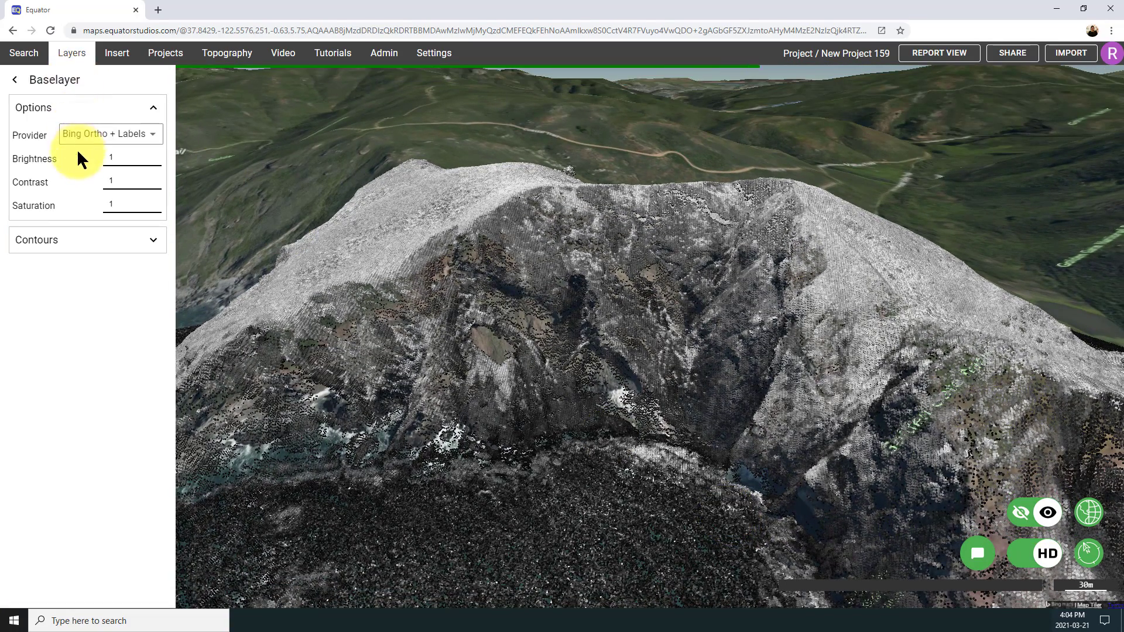
{"action": "left_click_drag", "start_coordinate": [96, 196], "coordinate": [95, 195]}
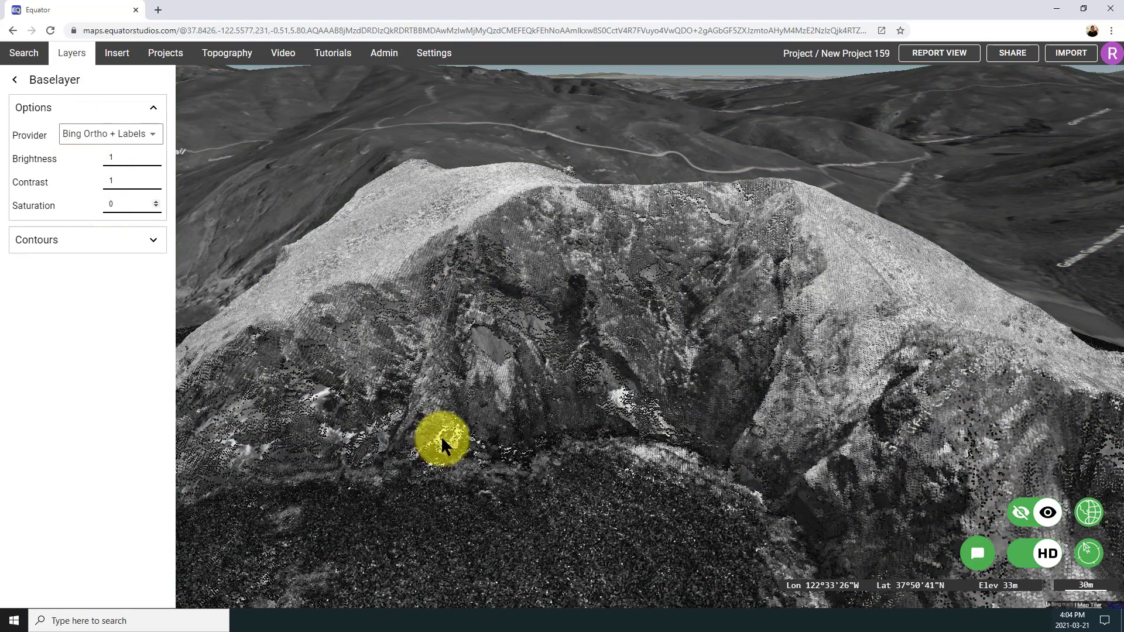
{"action": "left_click_drag", "start_coordinate": [532, 464], "coordinate": [531, 459]}
{"action": "scroll", "coordinate": [531, 461], "scroll_direction": "down", "scroll_amount": 1}
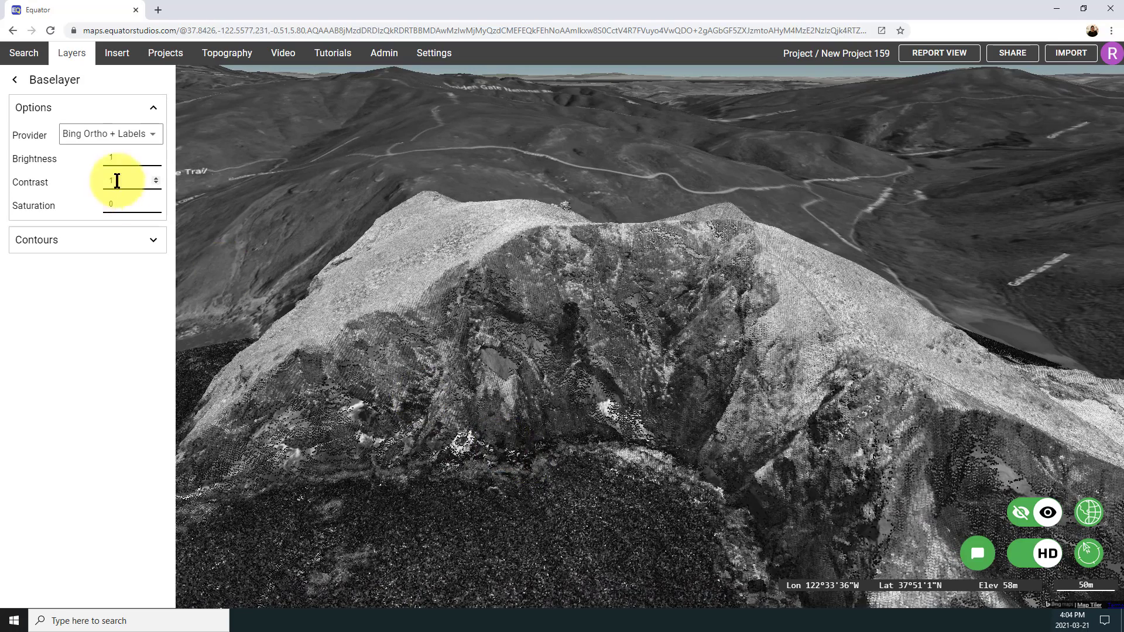
Step: Try a base layer brightness of 0.6, then settle on 0.4 and check the whole headland against the darkened imagery
{"action": "left_click_drag", "start_coordinate": [118, 160], "coordinate": [107, 159]}
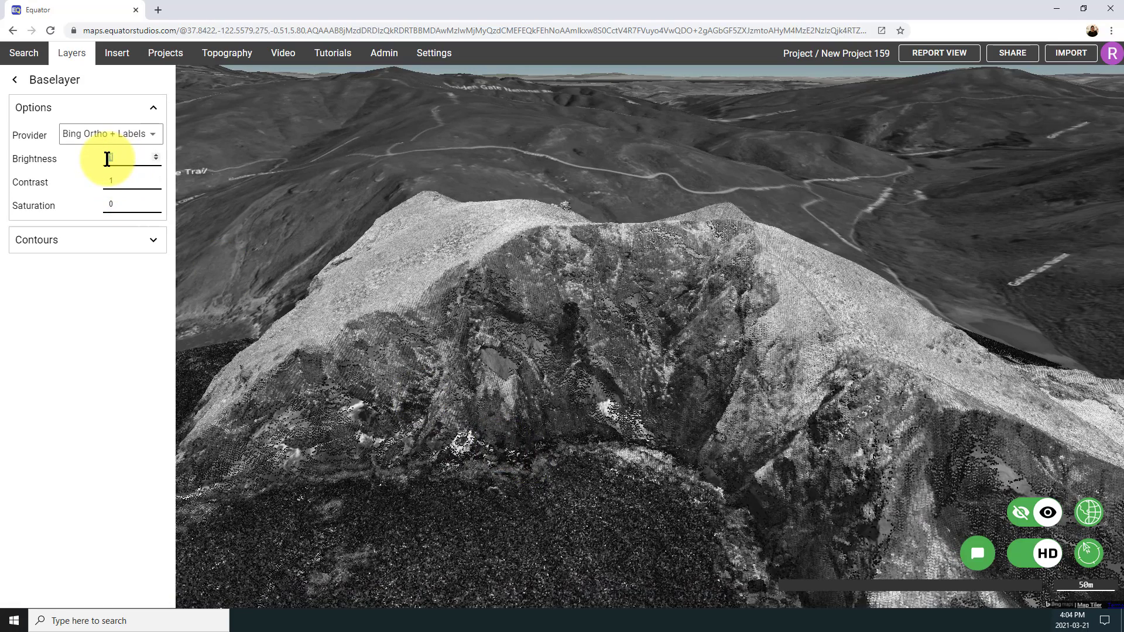
{"action": "type", "text": "0.6"}
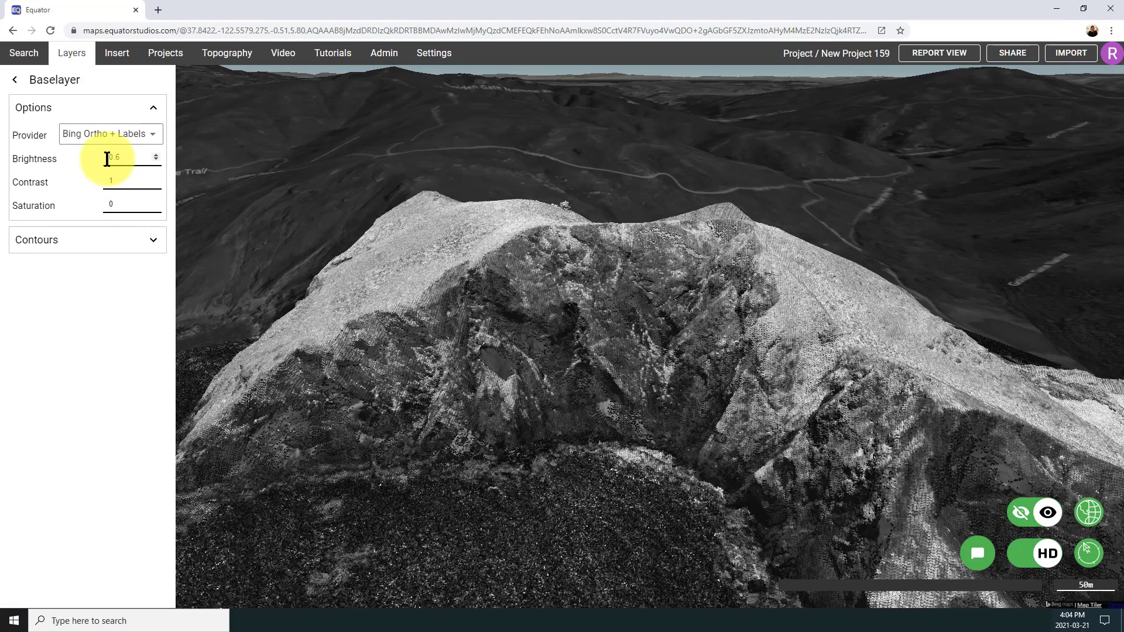
{"action": "key", "text": "BackSpace"}
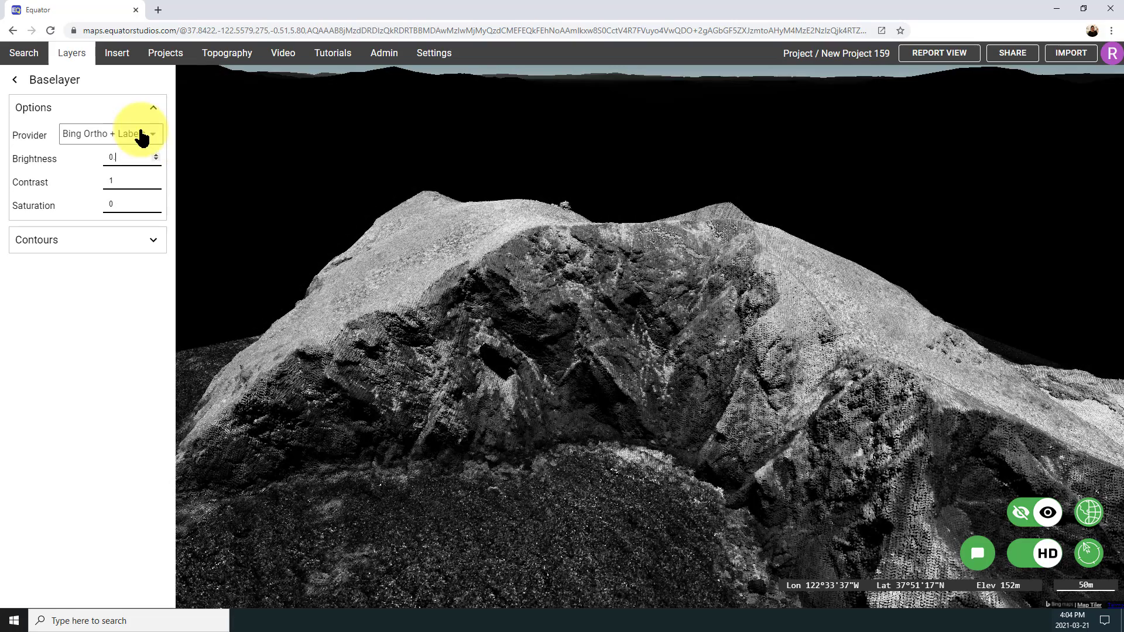
{"action": "type", "text": "4"}
{"action": "scroll", "coordinate": [595, 459], "scroll_direction": "down", "scroll_amount": 5}
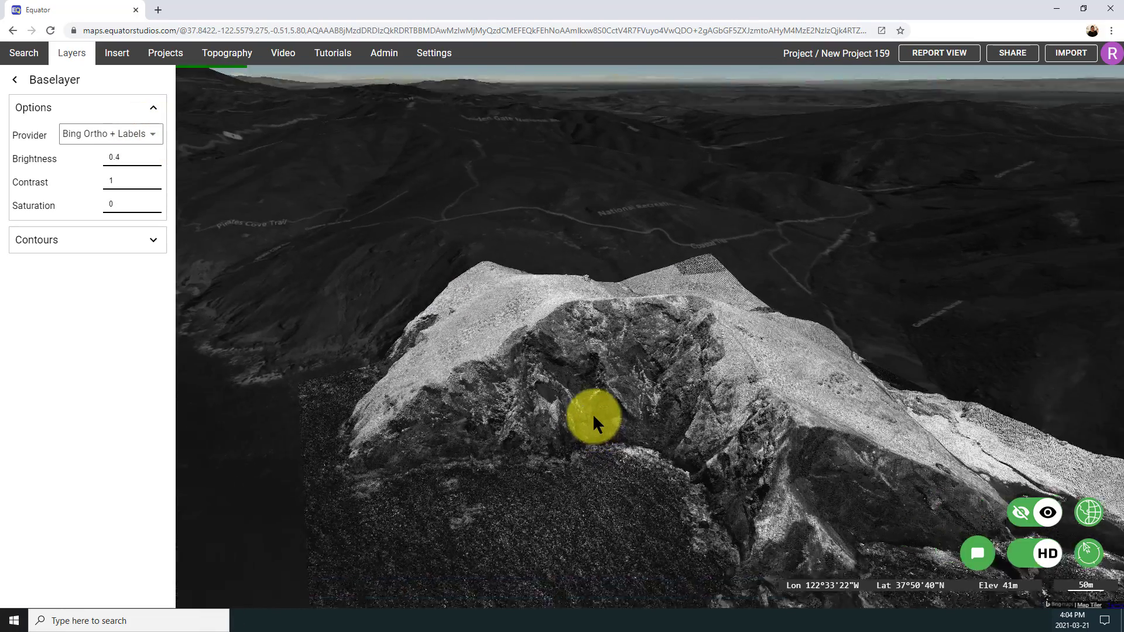
{"action": "middle_click_drag", "start_coordinate": [597, 461], "coordinate": [638, 457]}
{"action": "scroll", "coordinate": [637, 455], "scroll_direction": "down", "scroll_amount": 3}
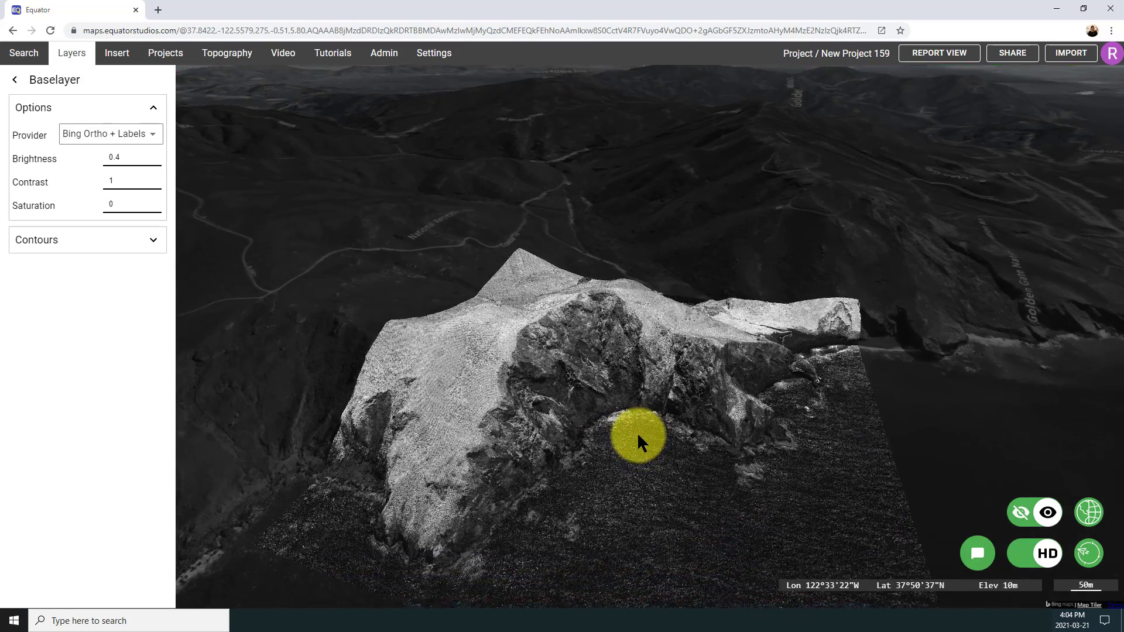